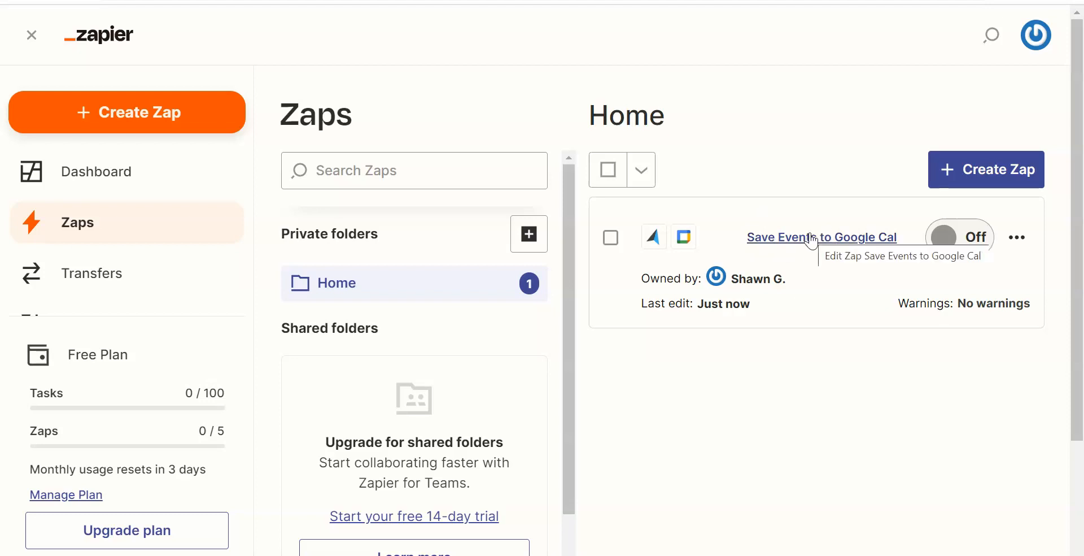
Open the "Save Events to Google Cal" Zap and expand its New Events Hook trigger.
left_click(828, 248)
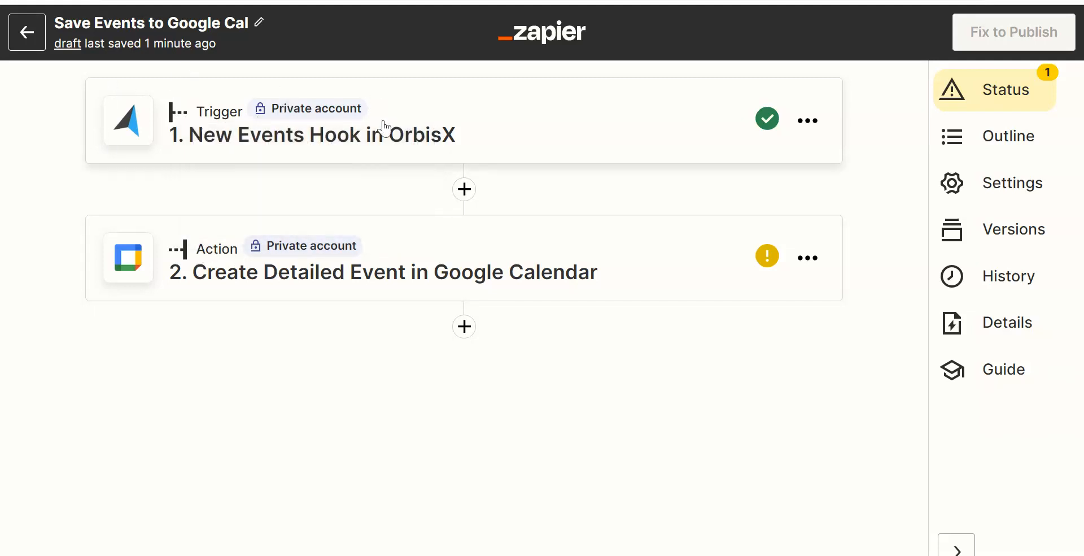
left_click(467, 139)
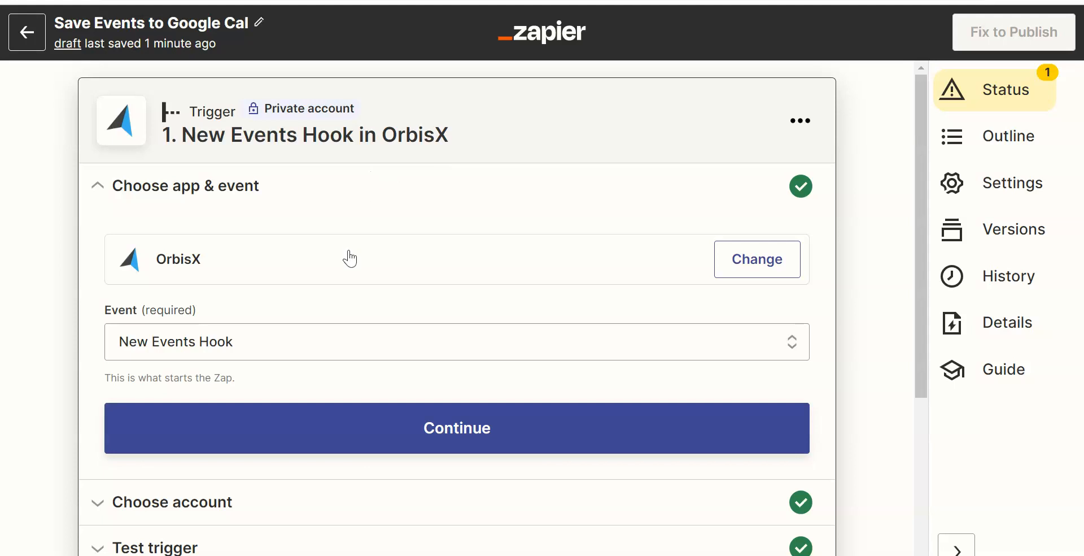
scroll(344, 259, "down", 2)
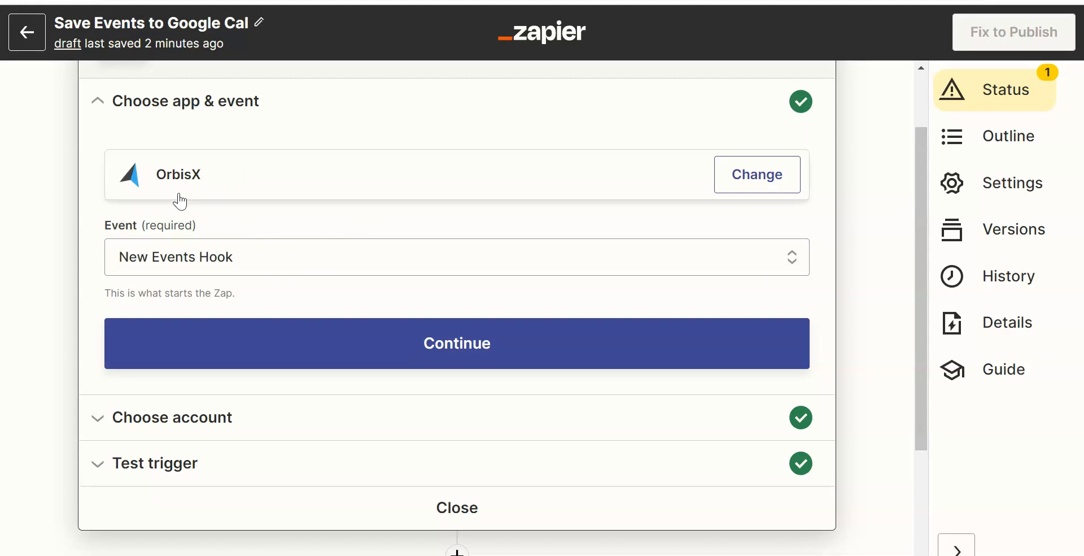
scroll(145, 126, "up", 2)
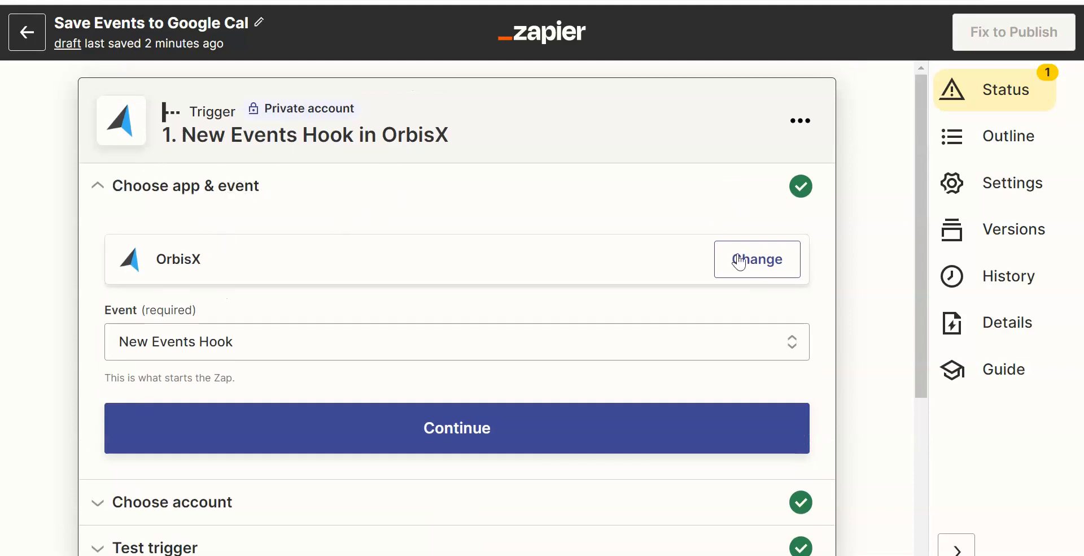
Search the available trigger apps for "orbisx" and close the app picker without choosing another app.
left_click(755, 270)
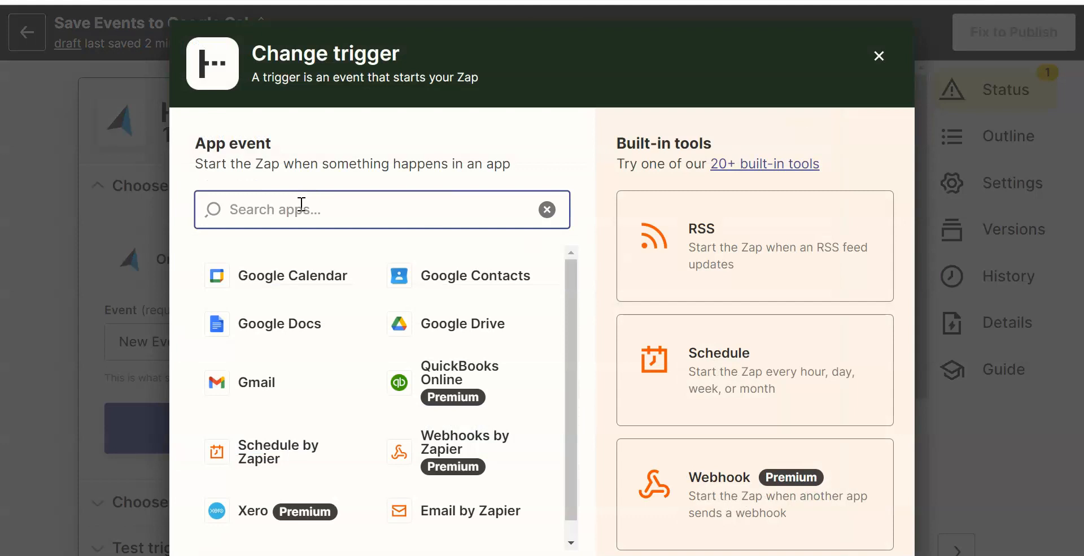
type("orbis")
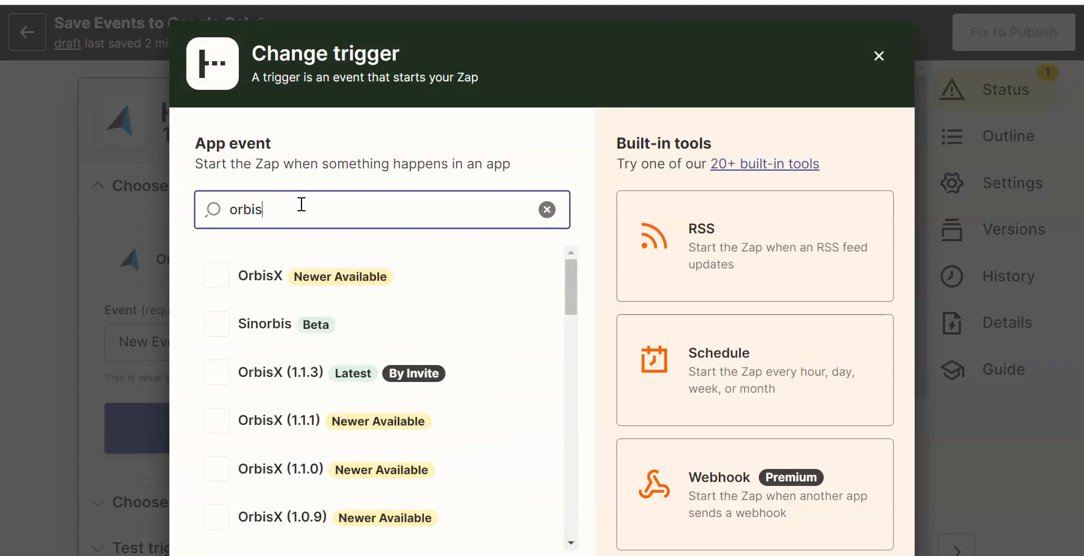
type("x")
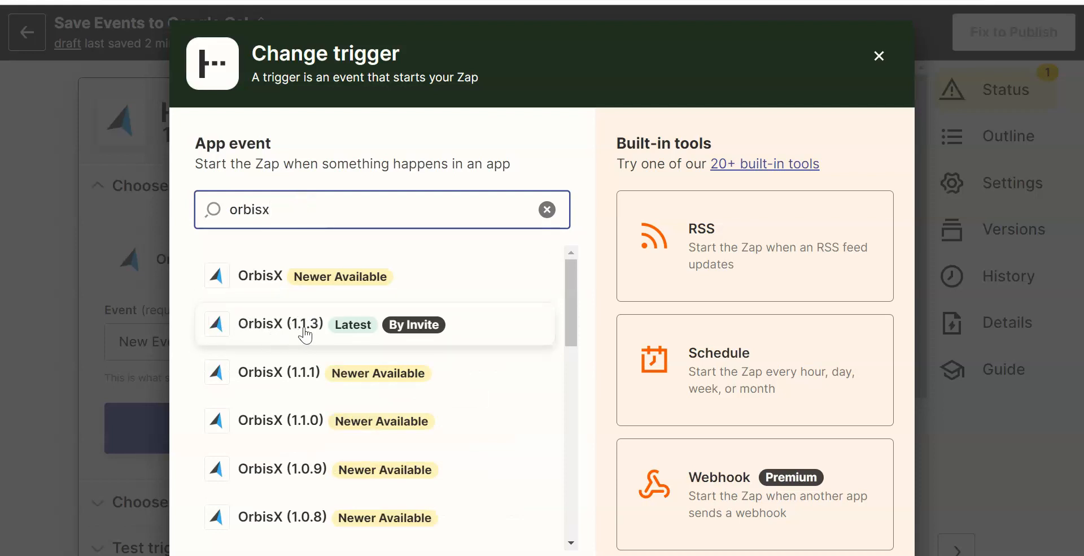
left_click(879, 56)
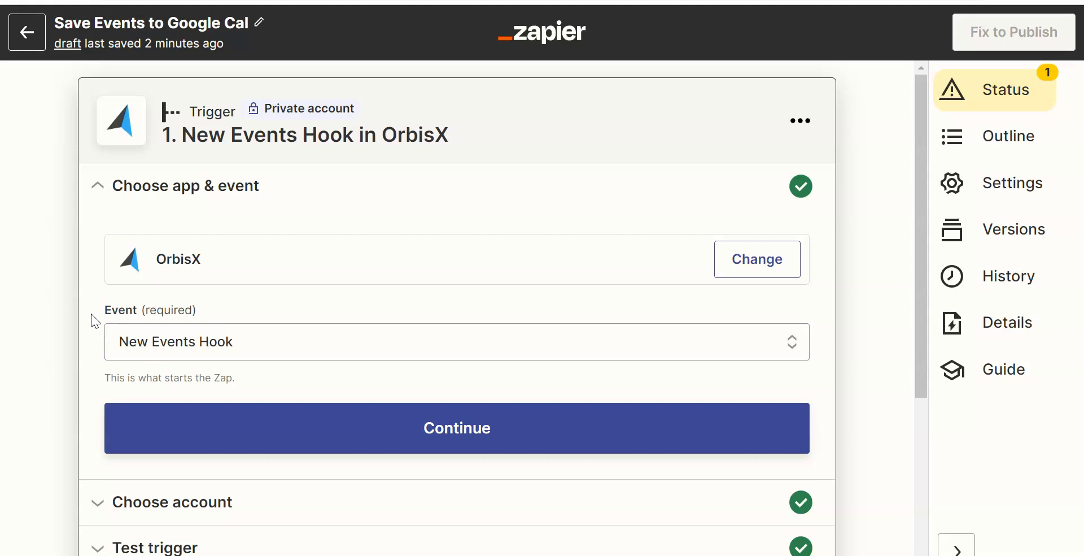
Examine the events available for the OrbisX trigger, keeping New Events Hook.
left_click(228, 343)
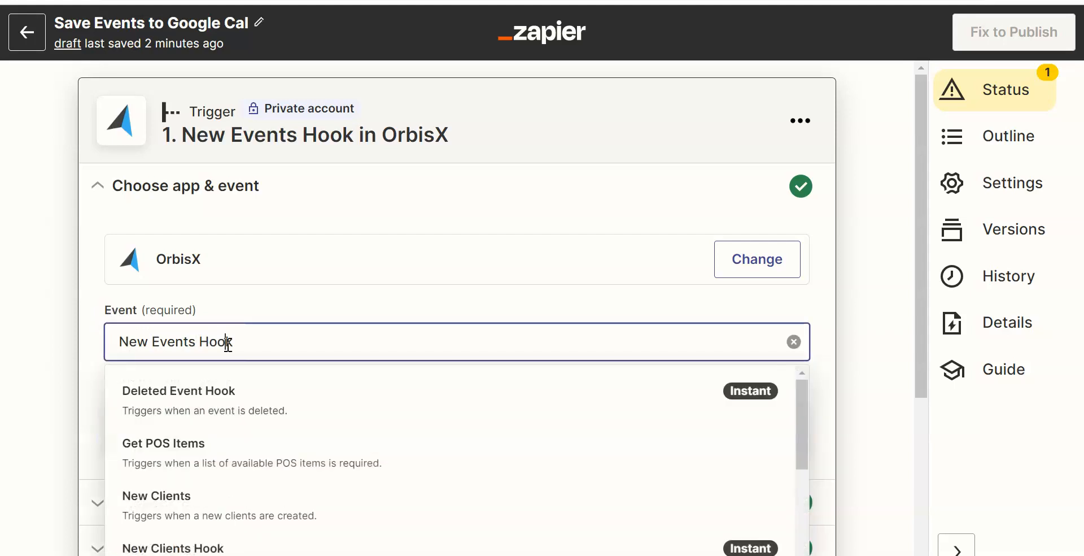
scroll(251, 406, "down", 2)
scroll(226, 432, "down", 3)
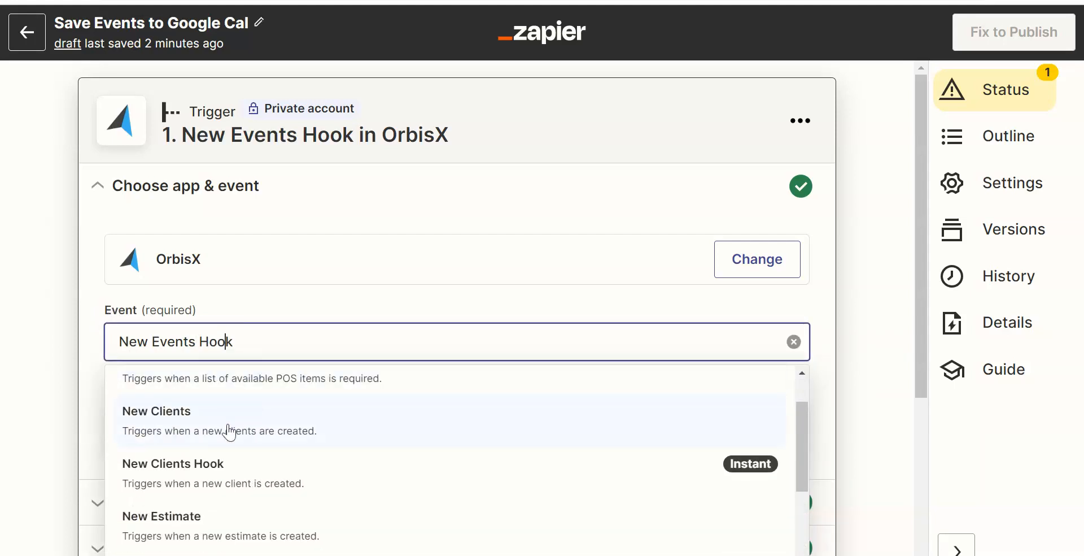
scroll(224, 436, "down", 2)
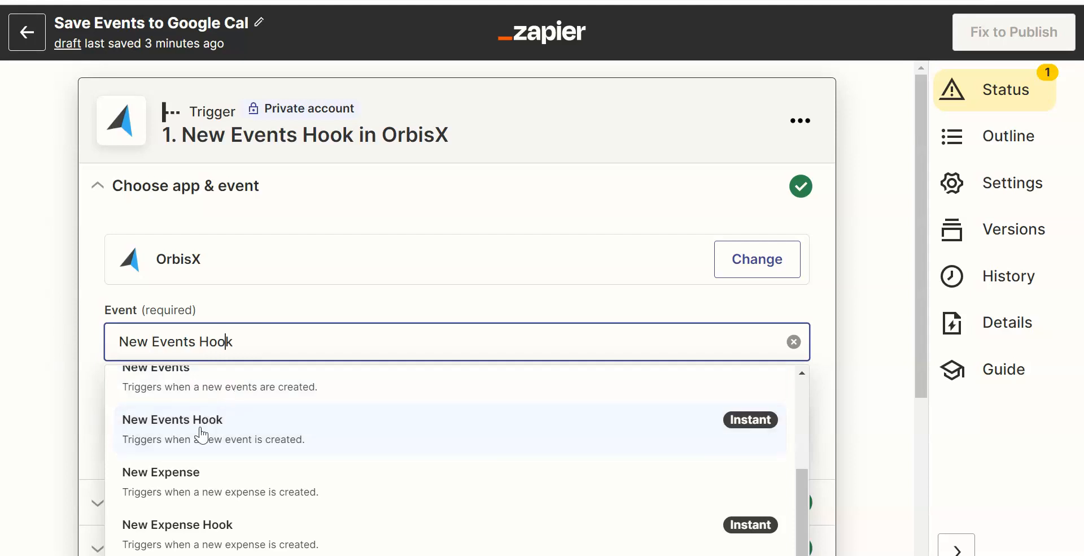
left_click(94, 381)
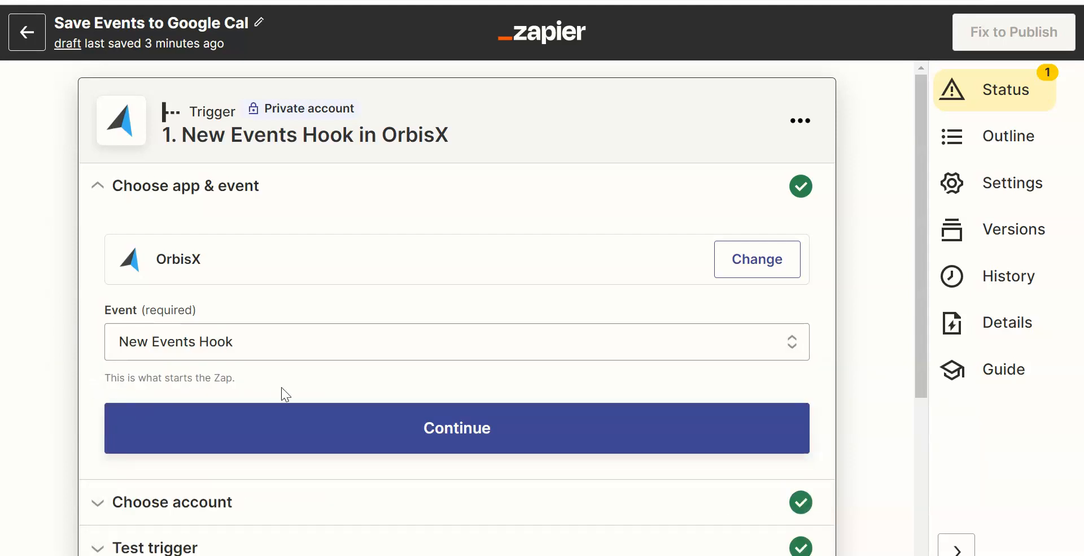
Continue to the trigger's account selection and view the connected OrbisX accounts.
scroll(285, 385, "down", 2)
left_click(347, 352)
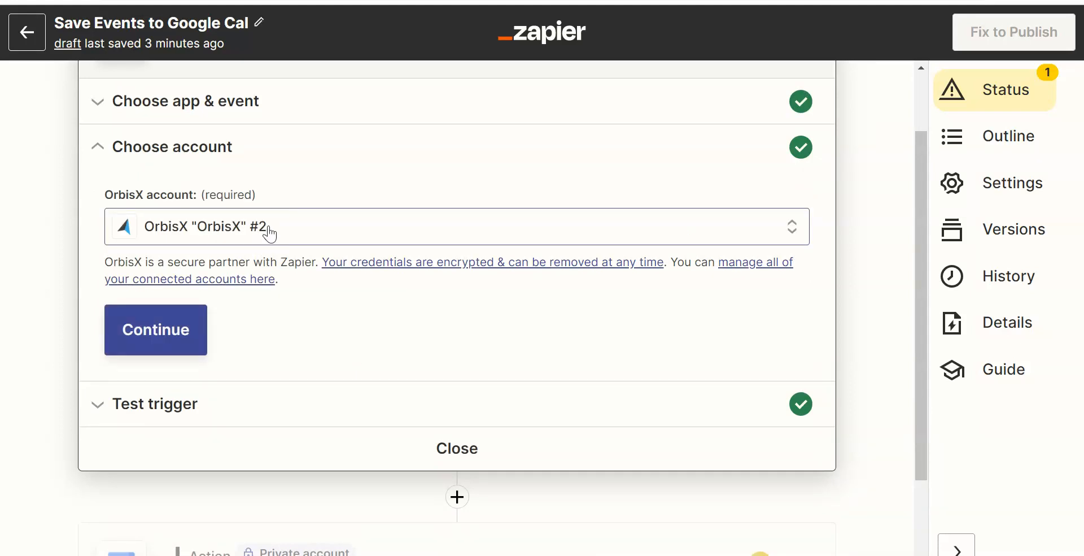
left_click(306, 238)
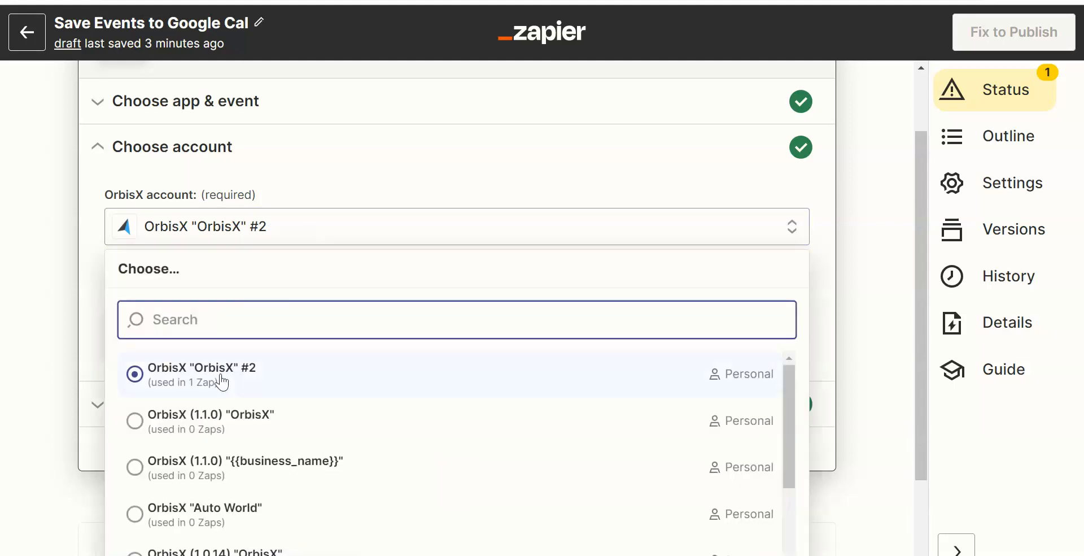
left_click(223, 240)
left_click(214, 243)
left_click(89, 245)
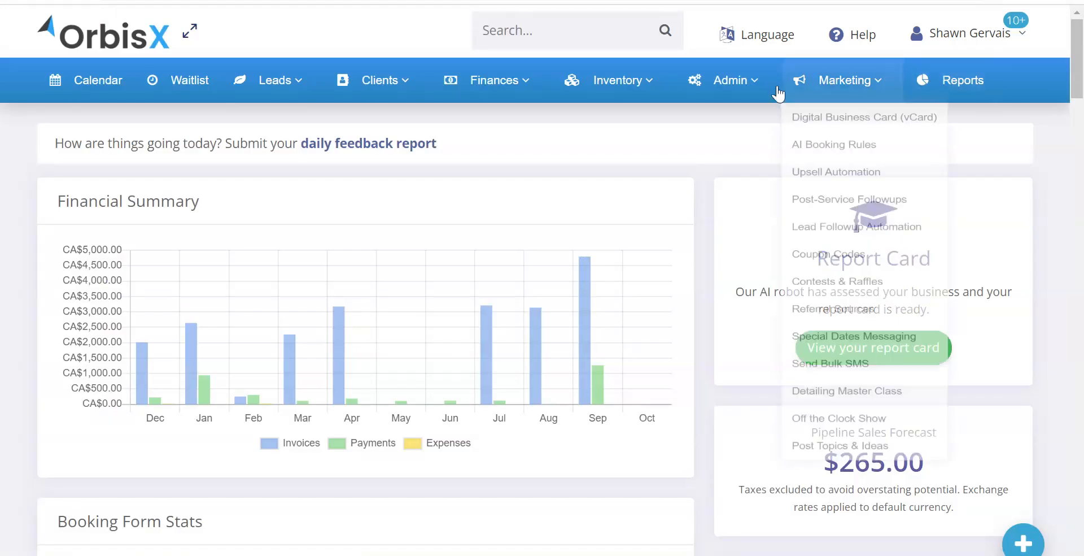
Switch to OrbisX and go to the Zapier section of the Integrations settings.
mouse_move(758, 102)
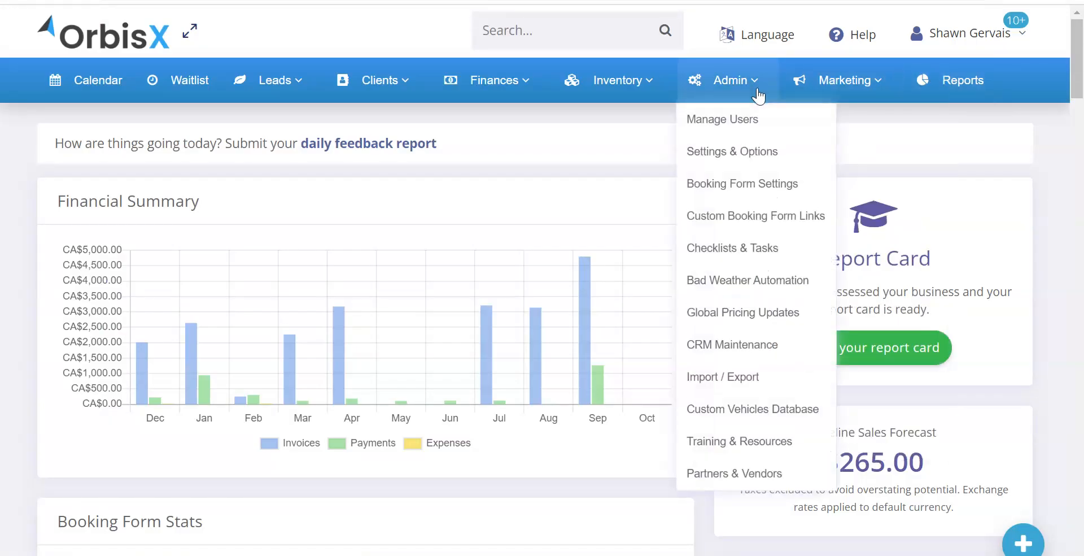
left_click(740, 159)
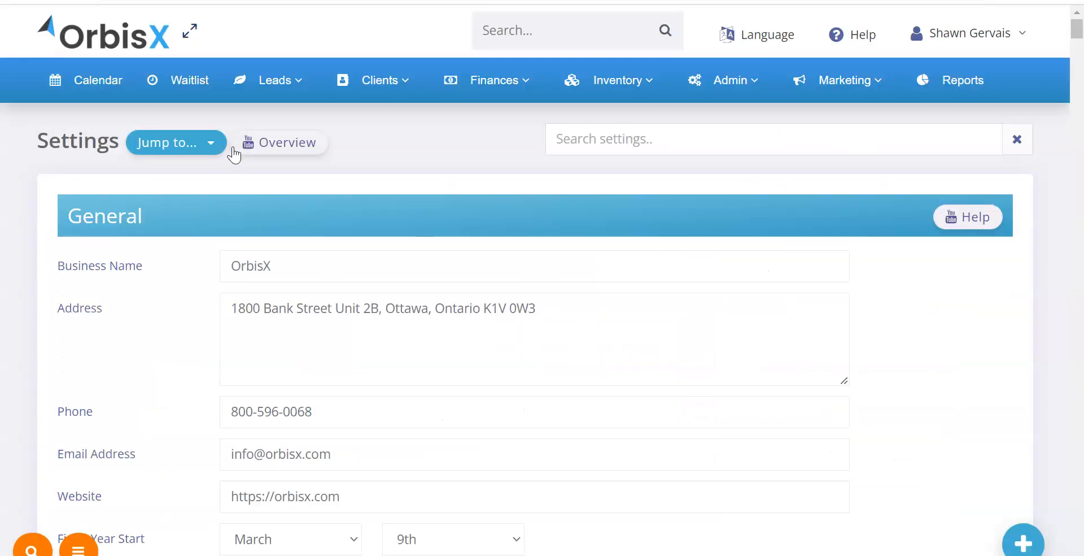
left_click(213, 153)
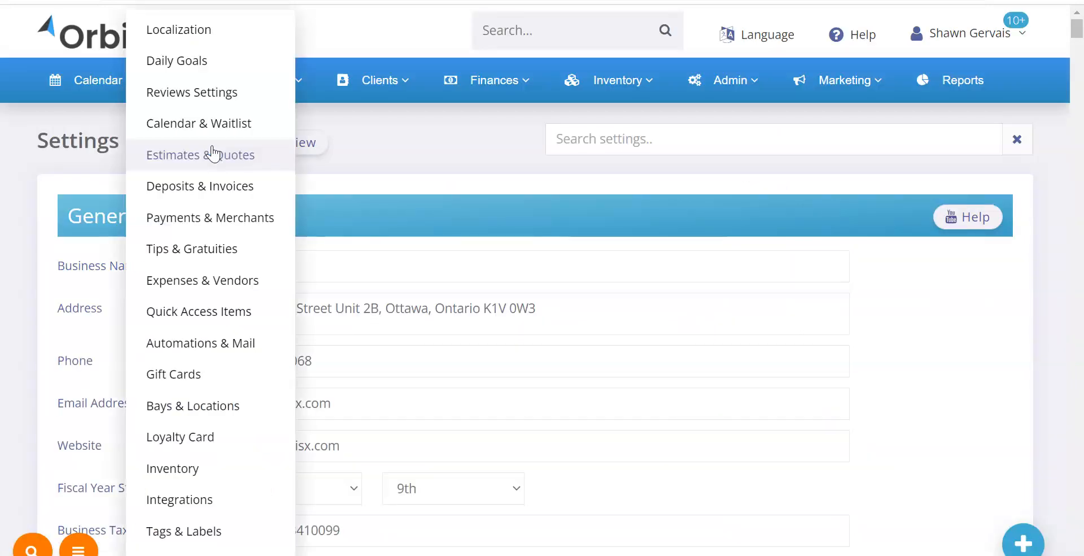
left_click(186, 500)
scroll(218, 300, "down", 8)
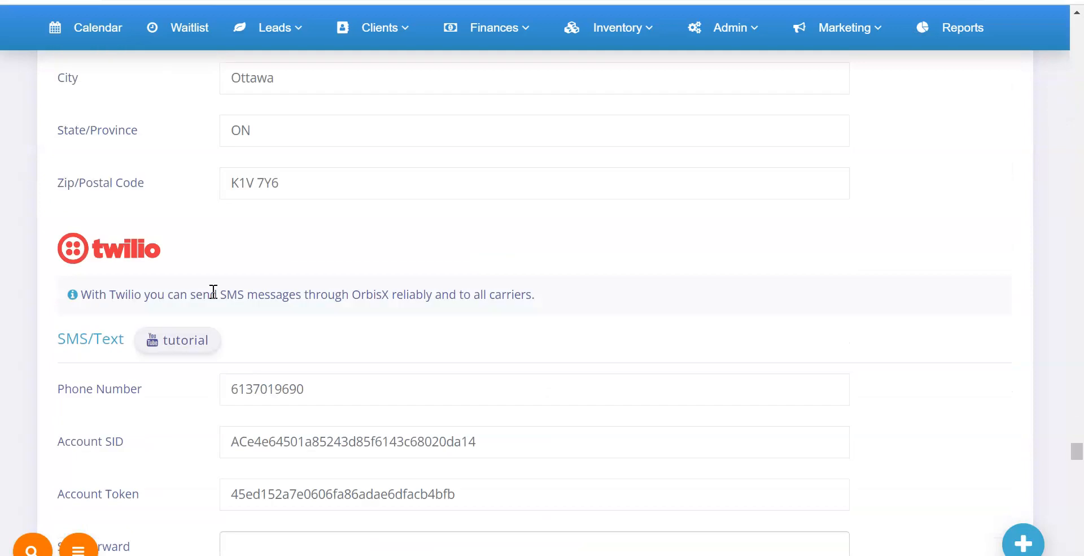
scroll(199, 286, "down", 20)
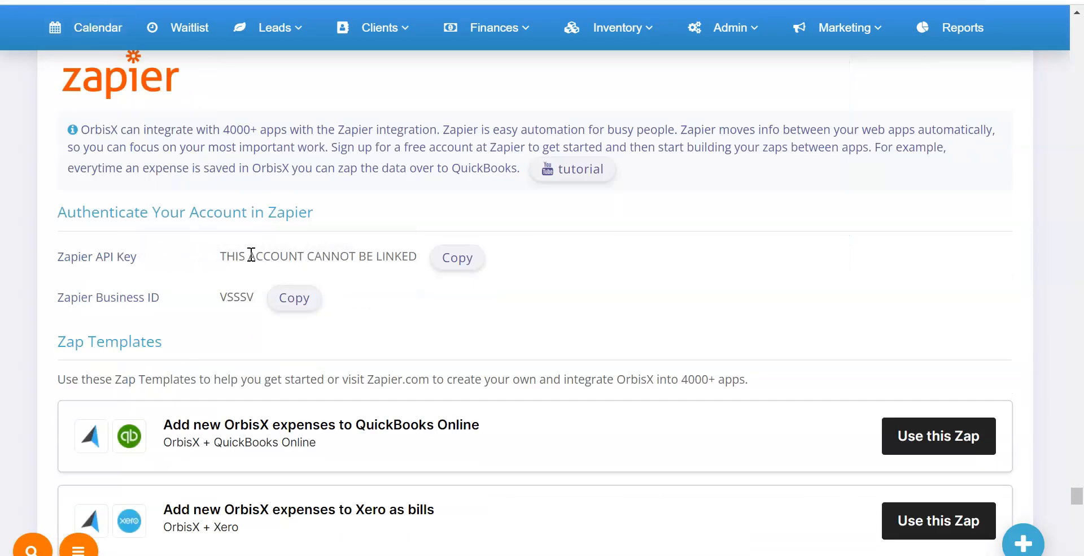
Examine the Zapier API key and Business ID in the authentication details, and copy the API key.
left_click_drag(221, 256, 349, 256)
left_click(415, 256)
left_click(344, 257)
triple_click(270, 258)
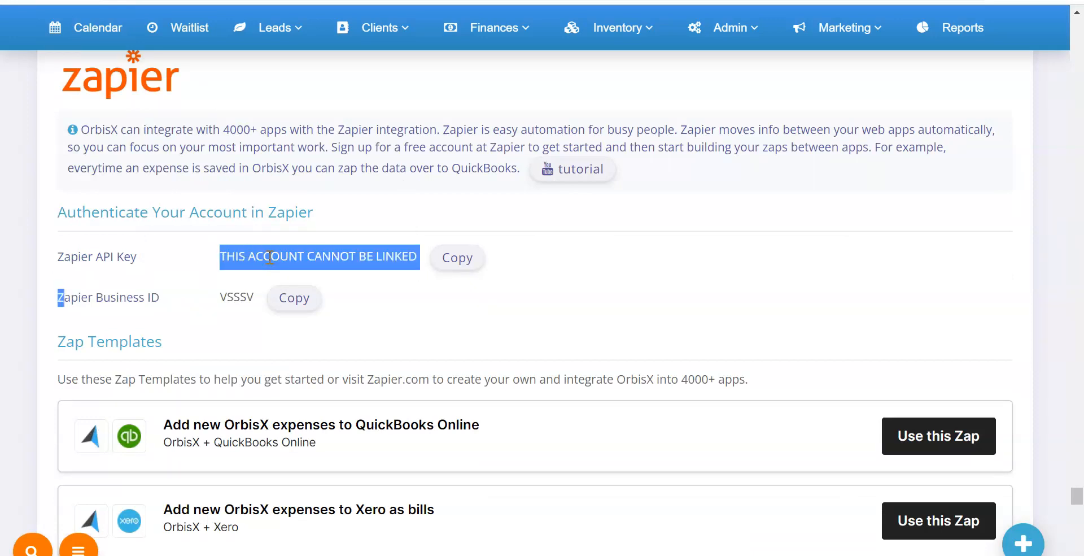
left_click(377, 256)
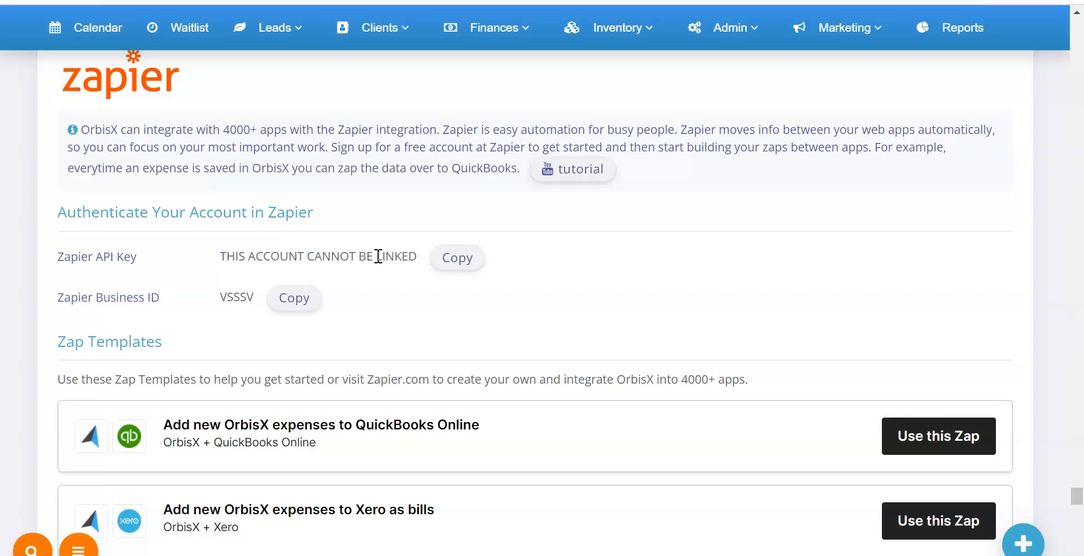
triple_click(233, 300)
left_click(304, 272)
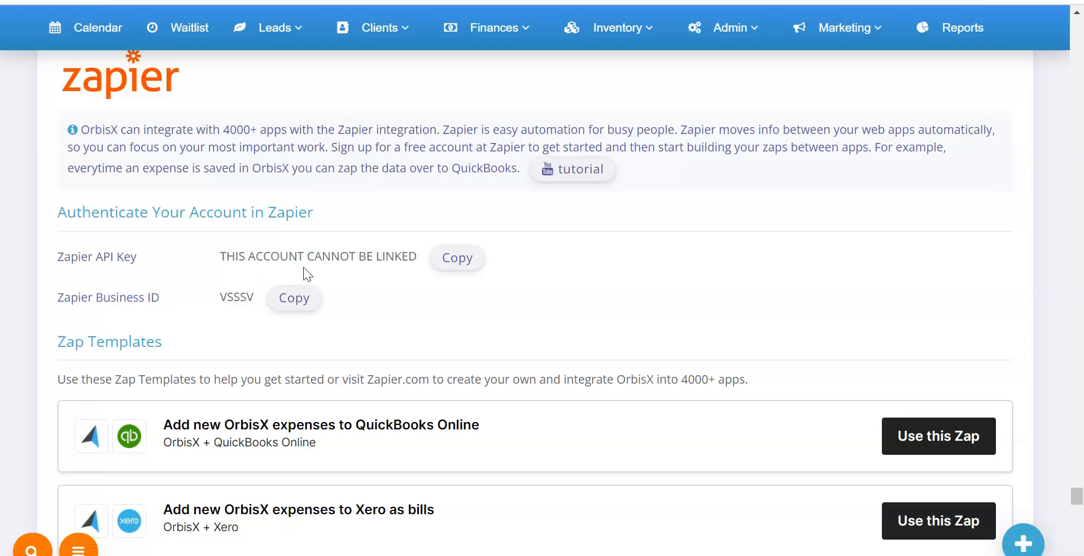
left_click(462, 263)
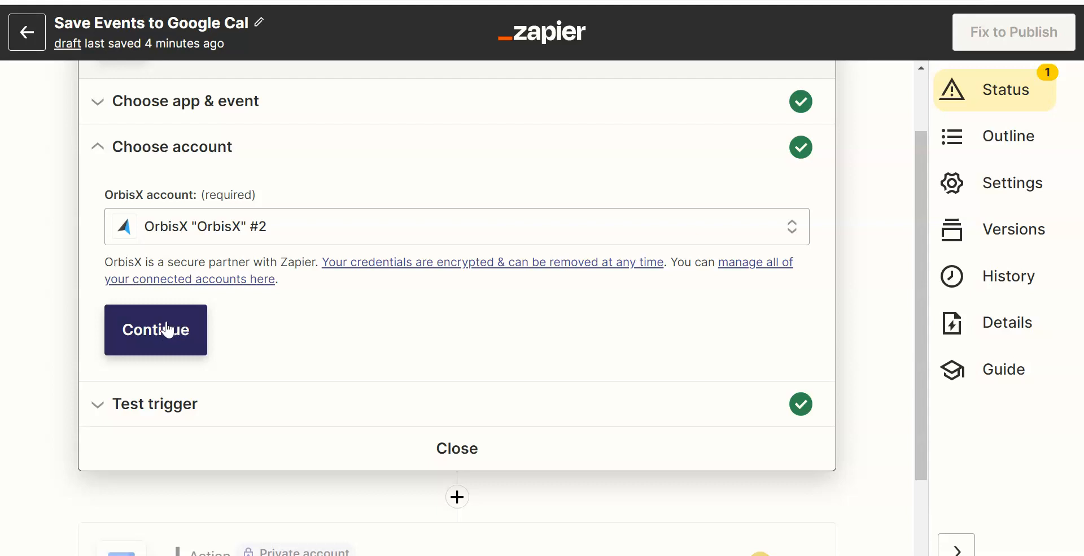
Switch back to Zapier, accept the selected OrbisX account, and review the sample event in the trigger test before continuing.
left_click(162, 327)
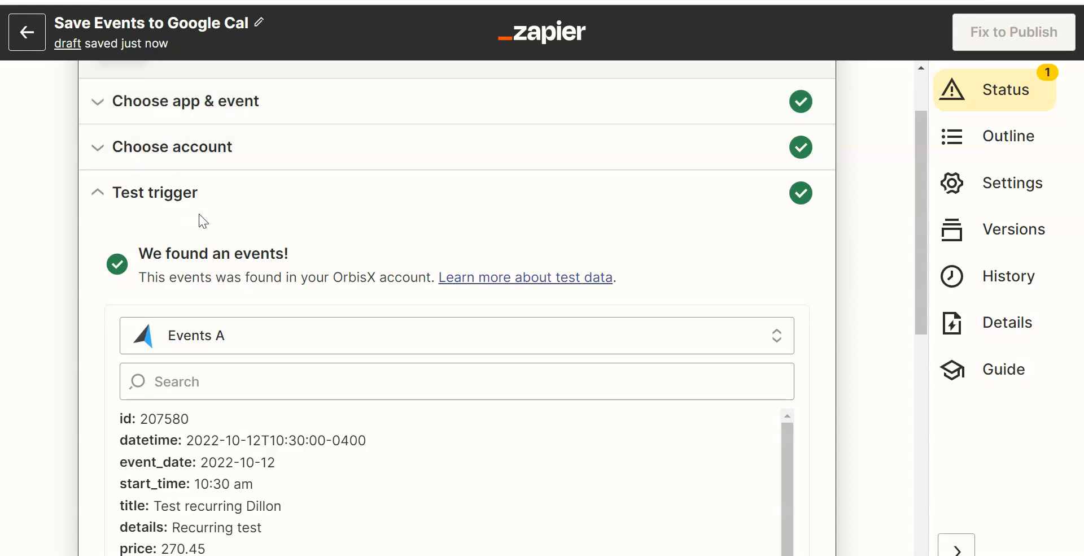
scroll(192, 213, "down", 3)
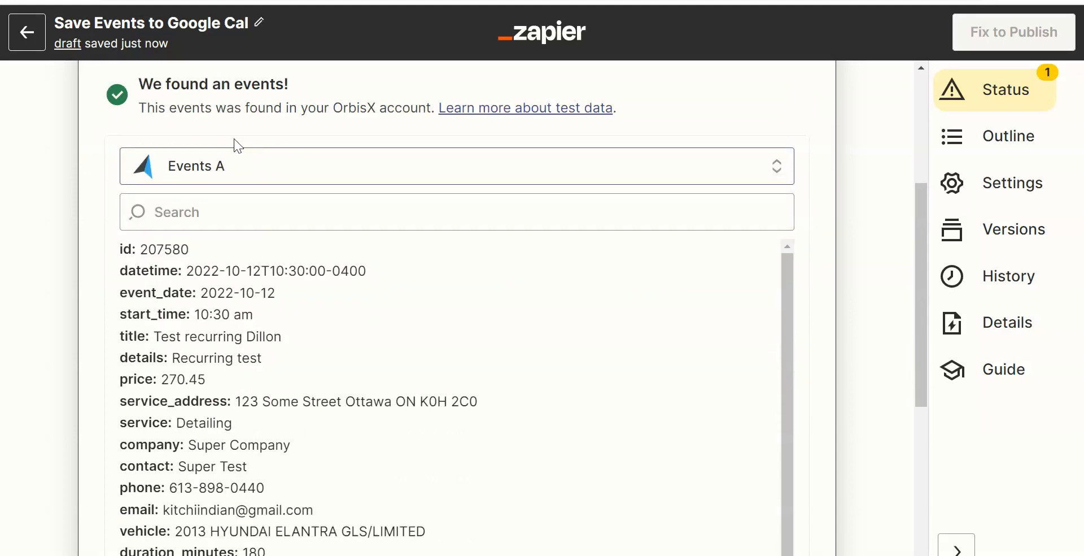
scroll(200, 130, "up", 2)
left_click_drag(146, 161, 310, 152)
left_click(288, 165)
scroll(280, 174, "down", 3)
scroll(251, 255, "down", 5)
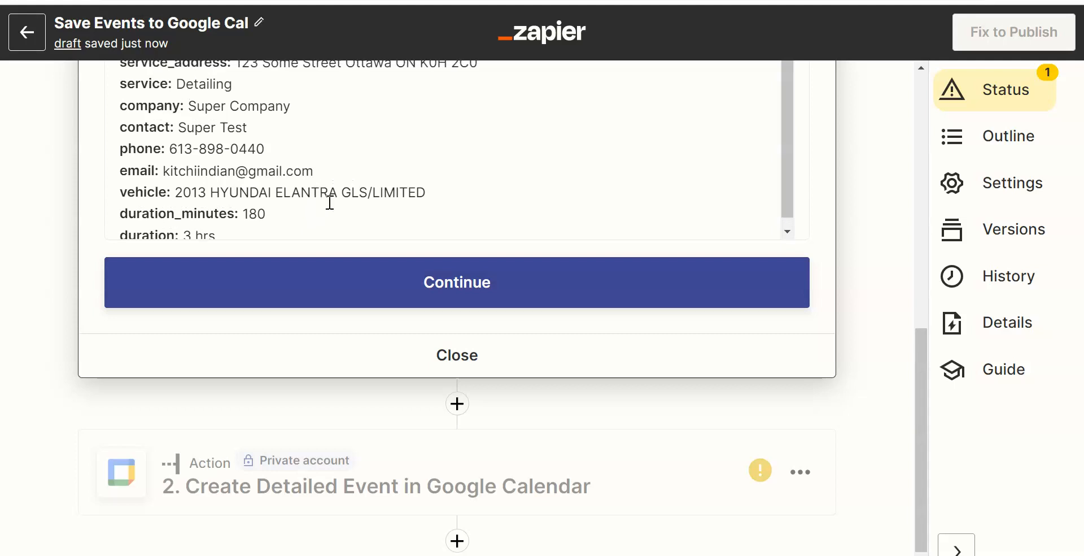
left_click(394, 282)
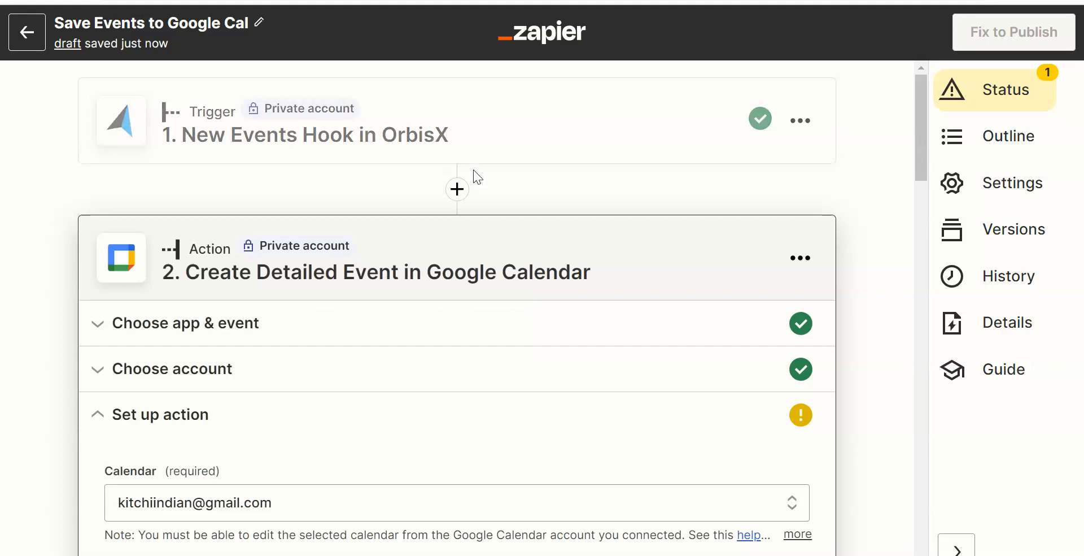
left_click(456, 192)
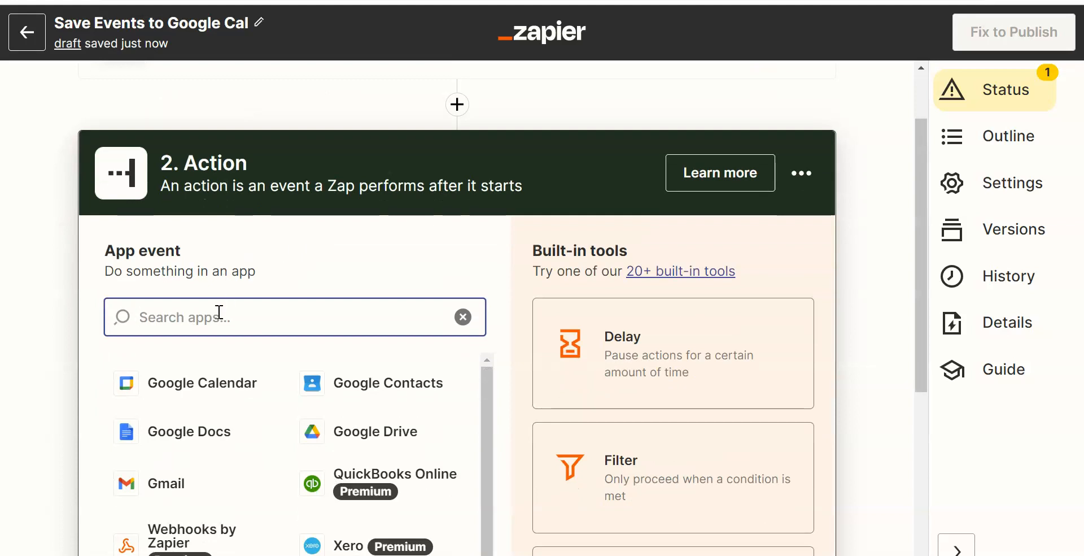
type("Ex")
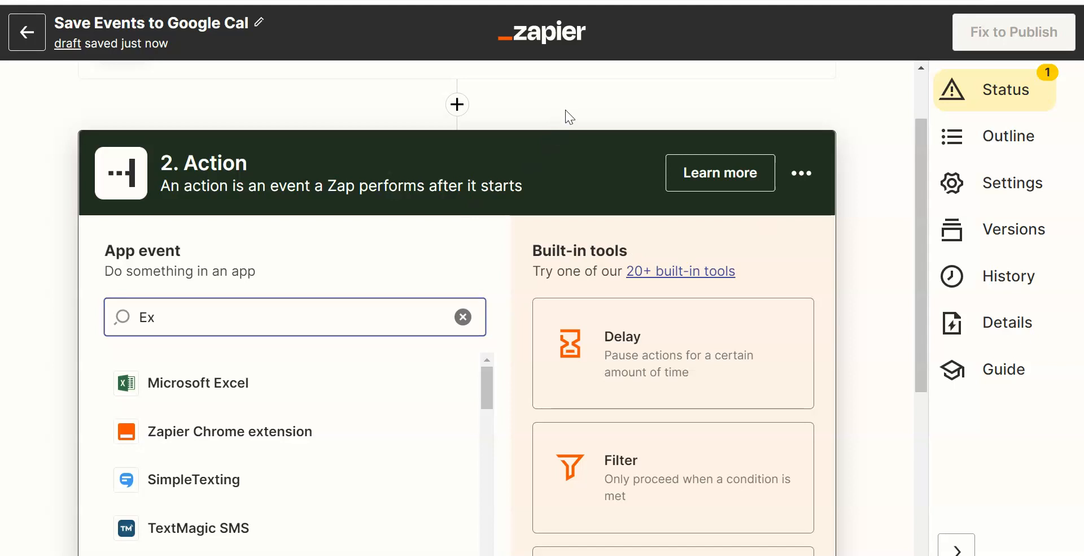
scroll(681, 241, "down", 5)
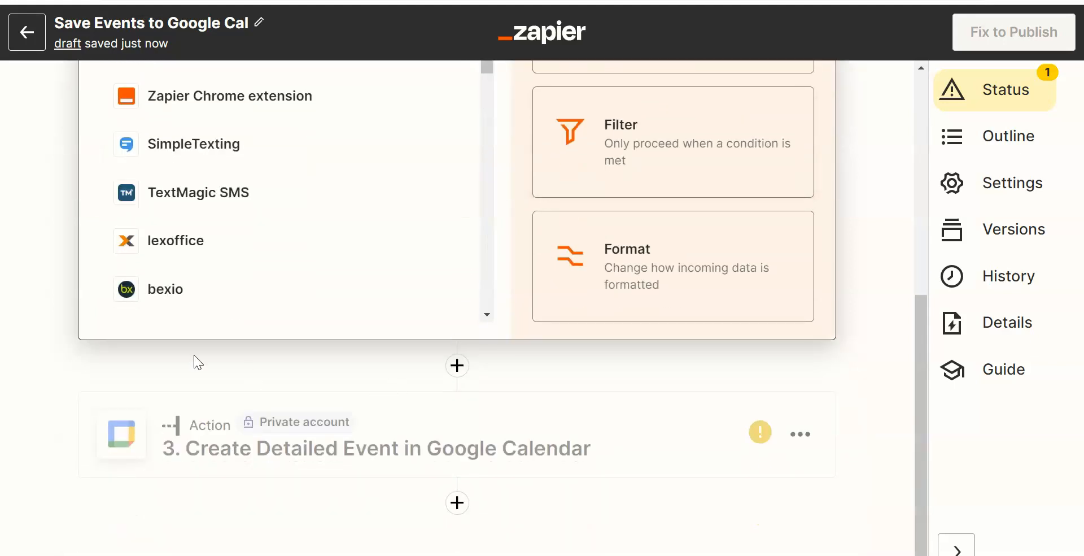
scroll(401, 301, "up", 5)
left_click(802, 173)
left_click(723, 293)
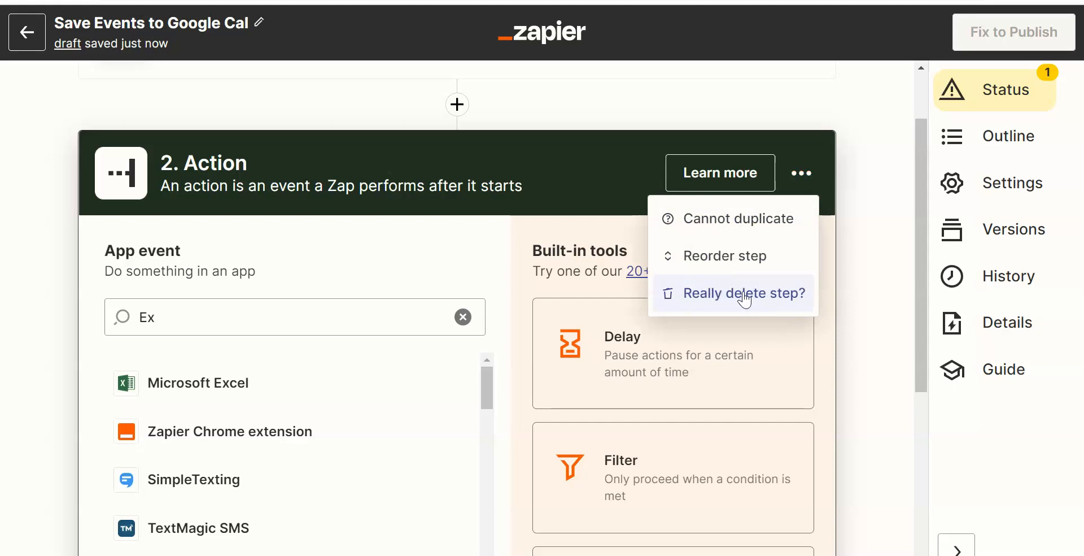
left_click(744, 295)
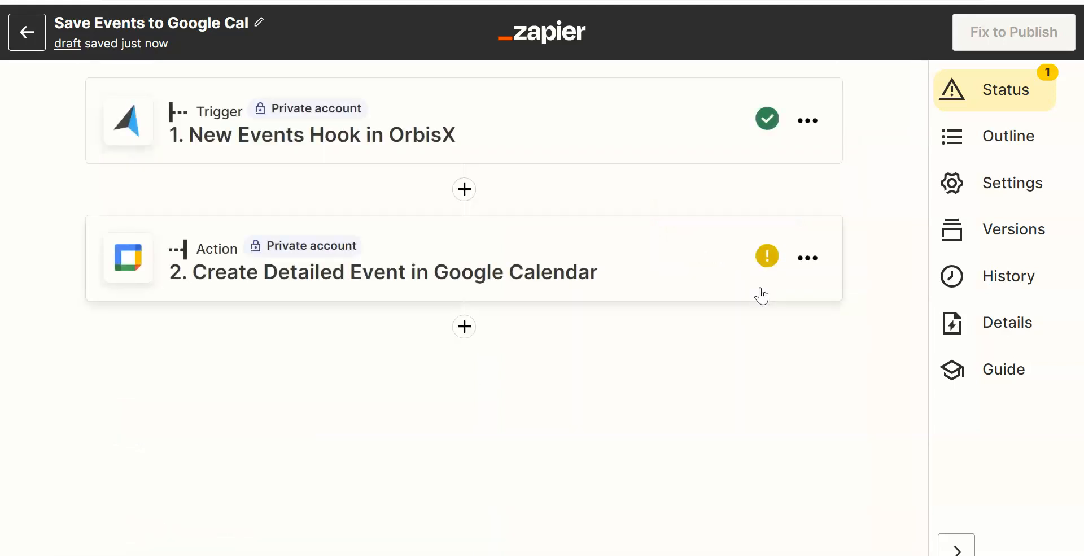
Open the app and event settings of the Create Detailed Event in Google Calendar action.
left_click(440, 250)
left_click(220, 321)
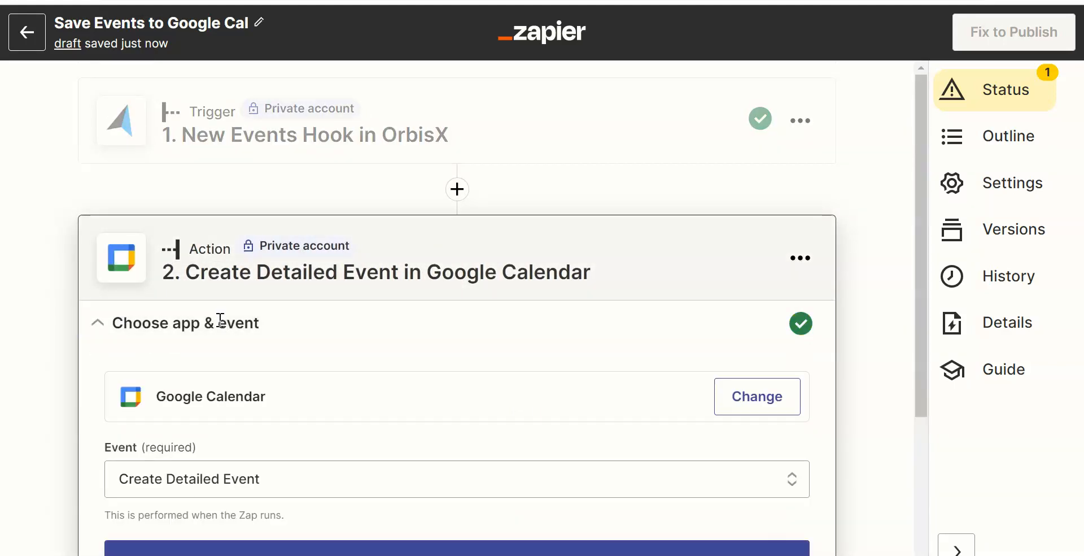
scroll(436, 412, "down", 2)
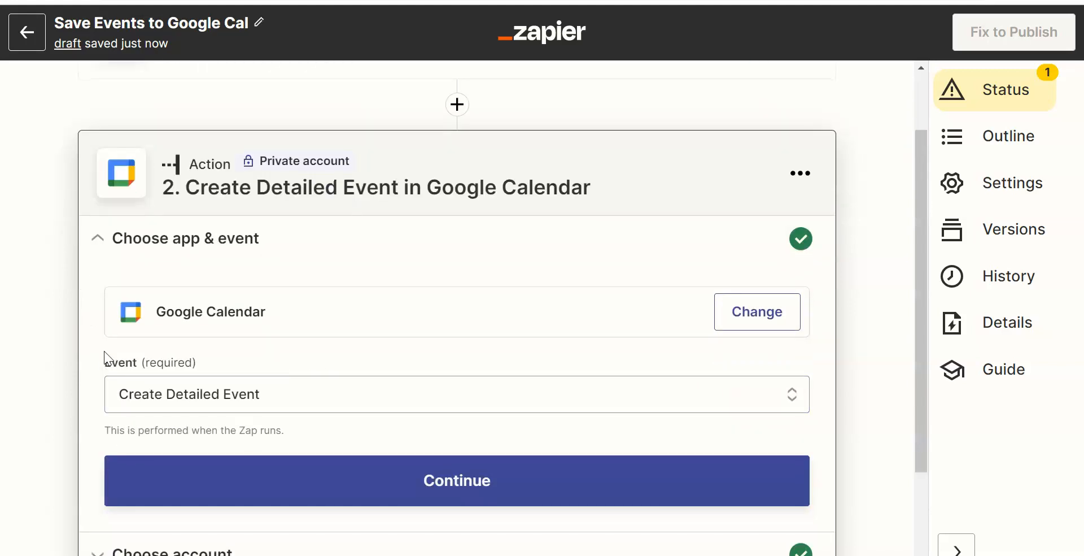
Review the available action events, keep Create Detailed Event, and continue past the selected Google Calendar account to the action setup.
left_click(255, 395)
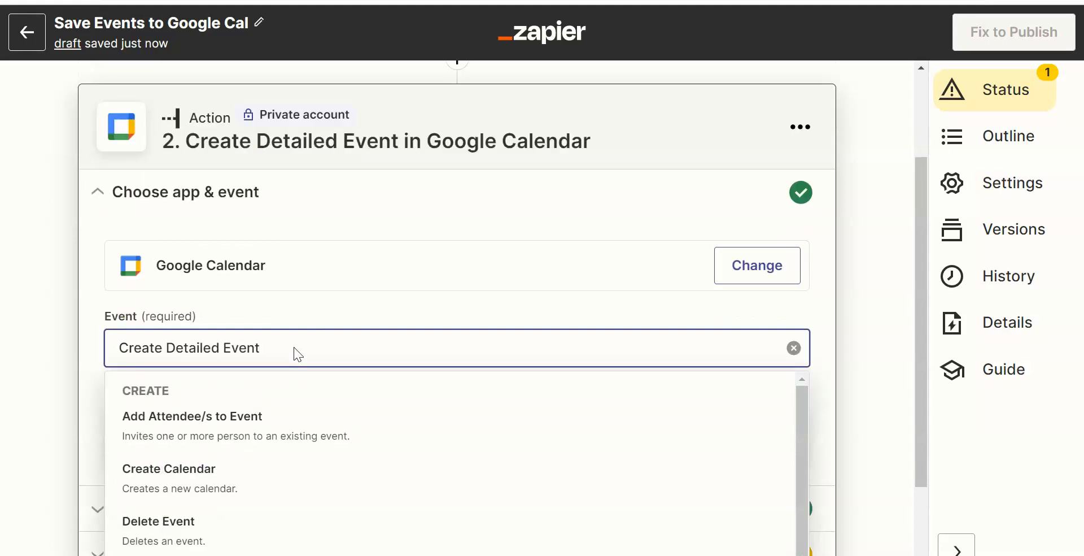
scroll(206, 361, "down", 2)
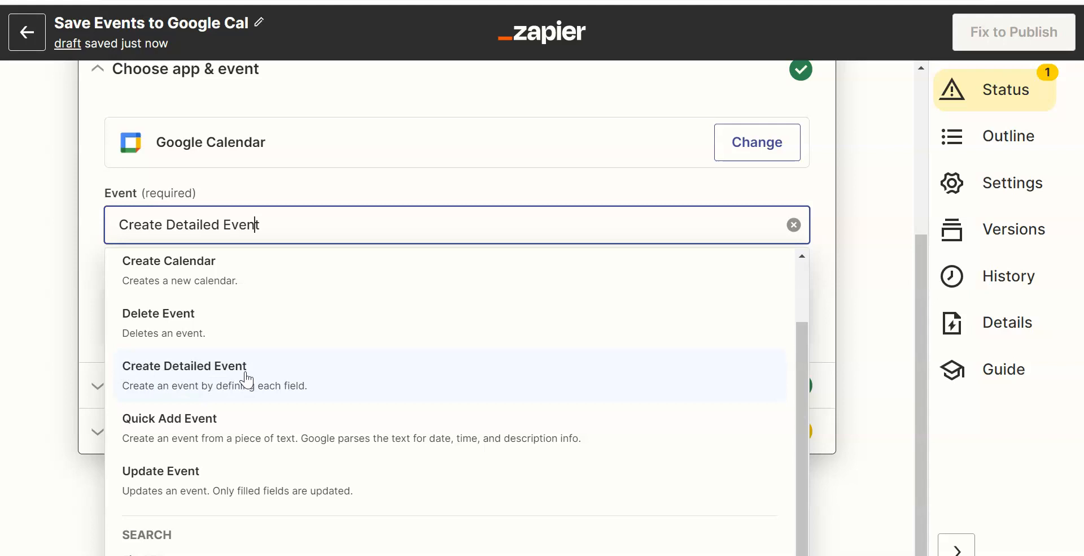
left_click(333, 199)
left_click(70, 370)
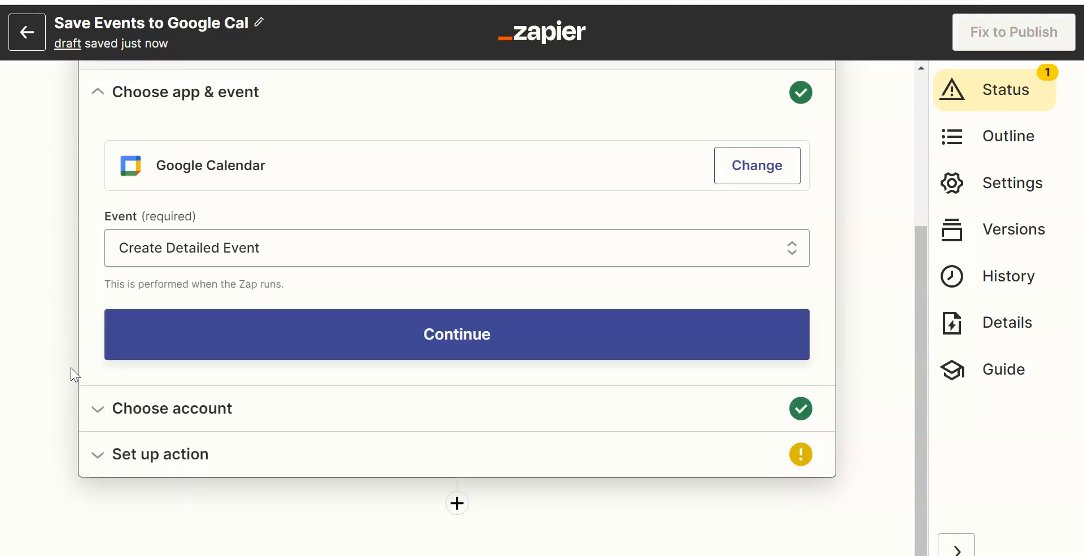
left_click(308, 336)
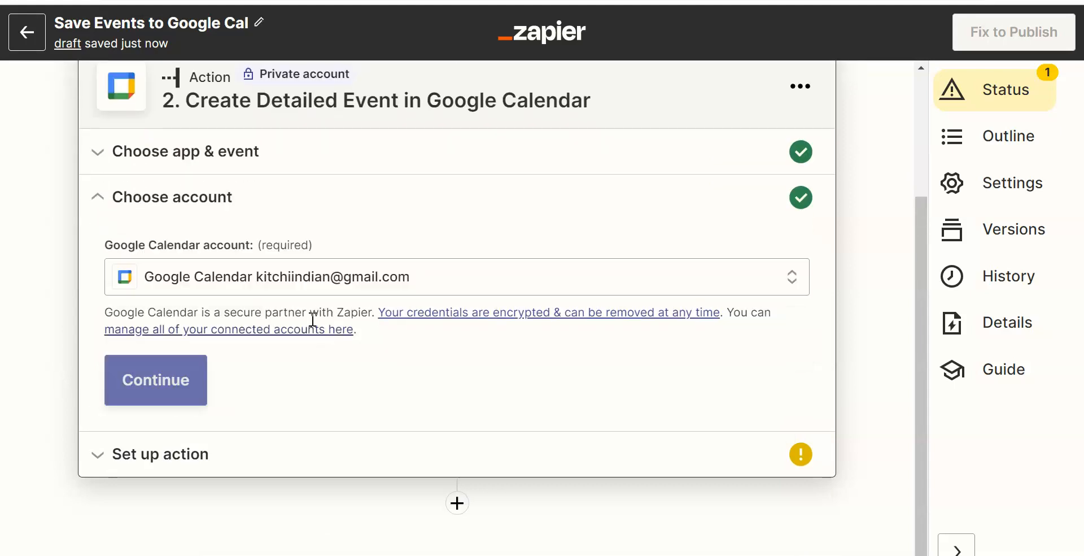
left_click(161, 386)
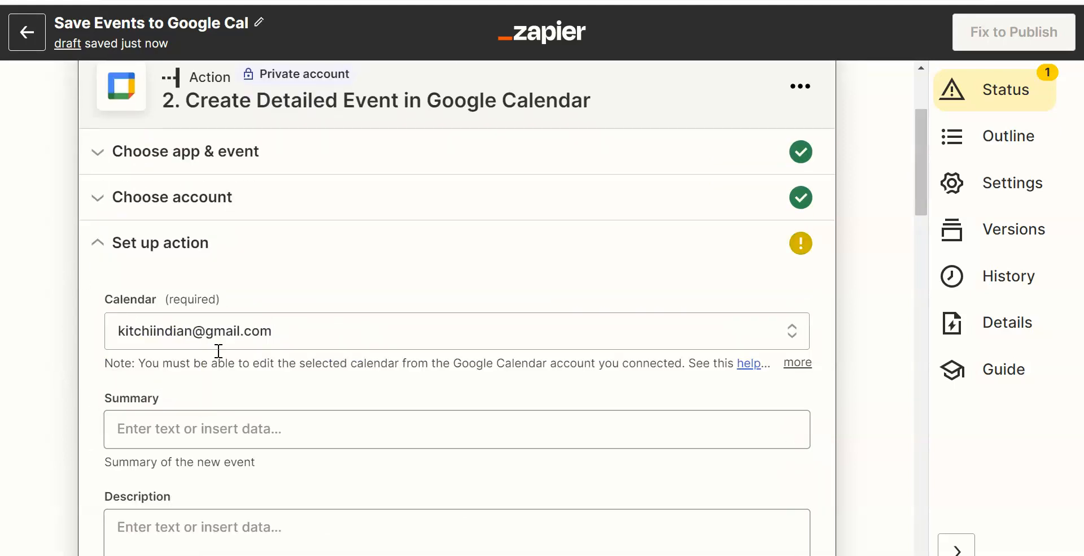
Map the Summary field of the new calendar event to the OrbisX Title data.
scroll(228, 334, "down", 1)
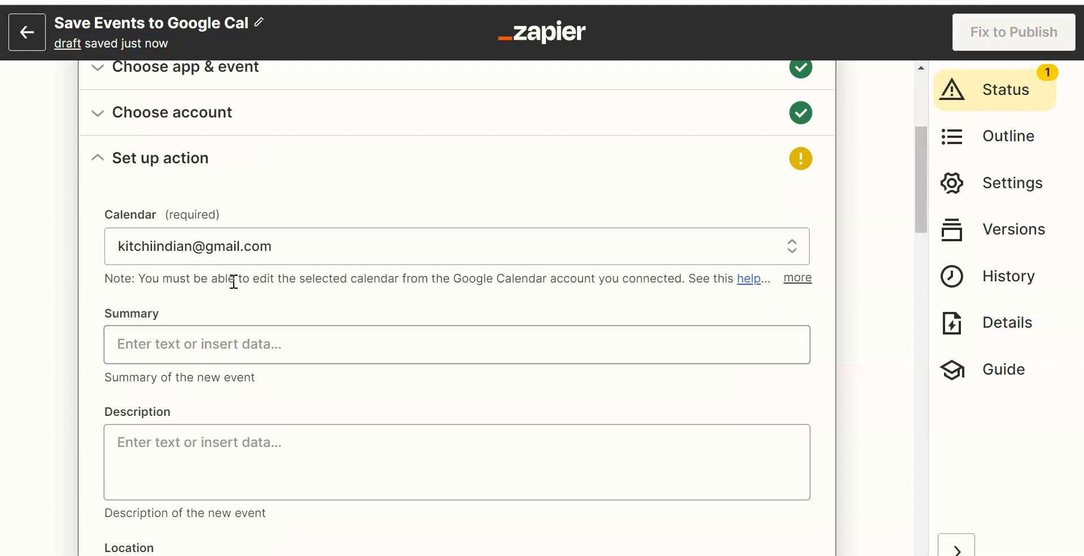
scroll(215, 294, "down", 5)
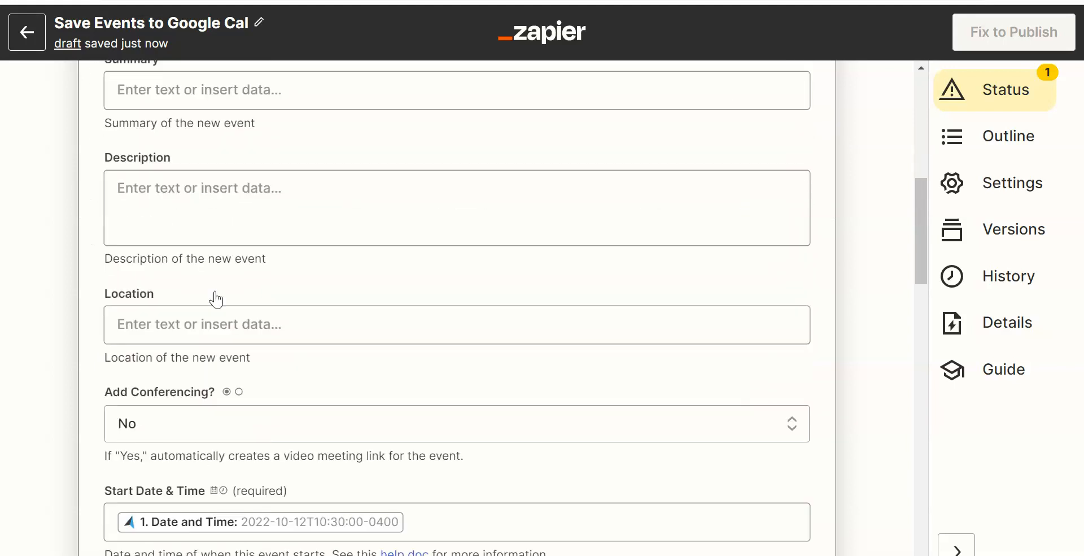
left_click(206, 89)
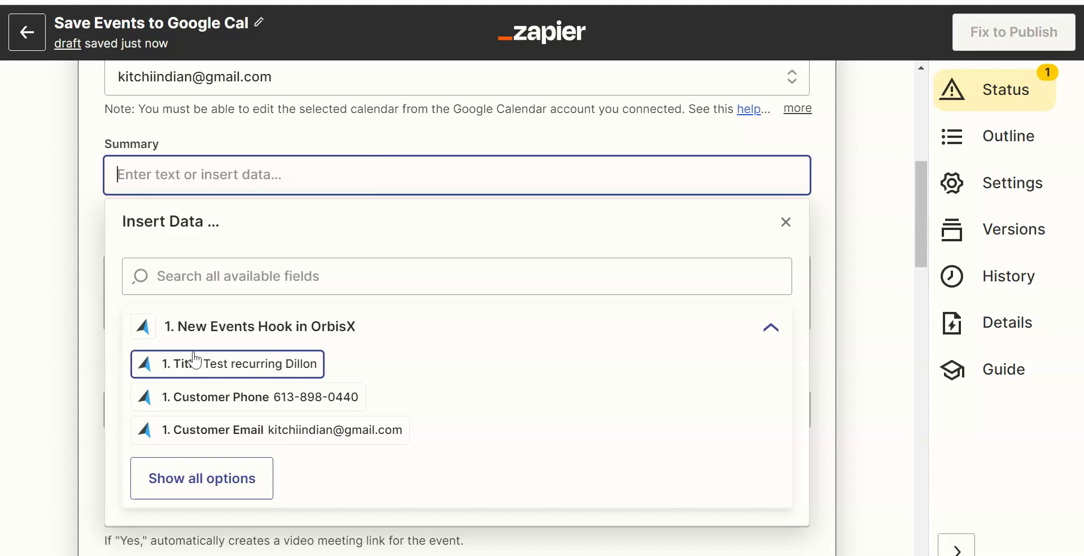
left_click(219, 371)
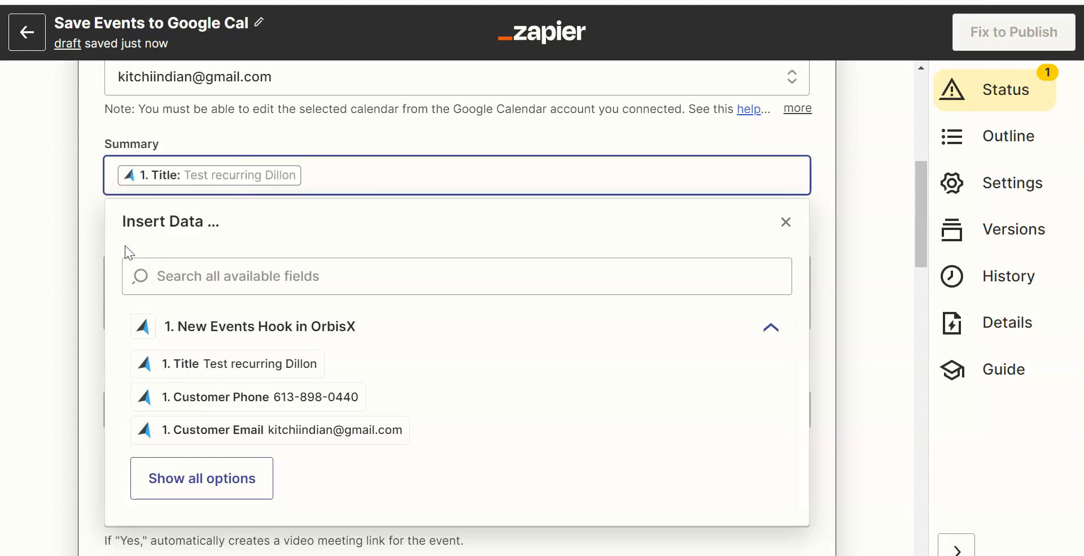
left_click(90, 262)
Fill the event Description with the OrbisX Vehicle data and, on a second line, the Details data.
left_click(250, 305)
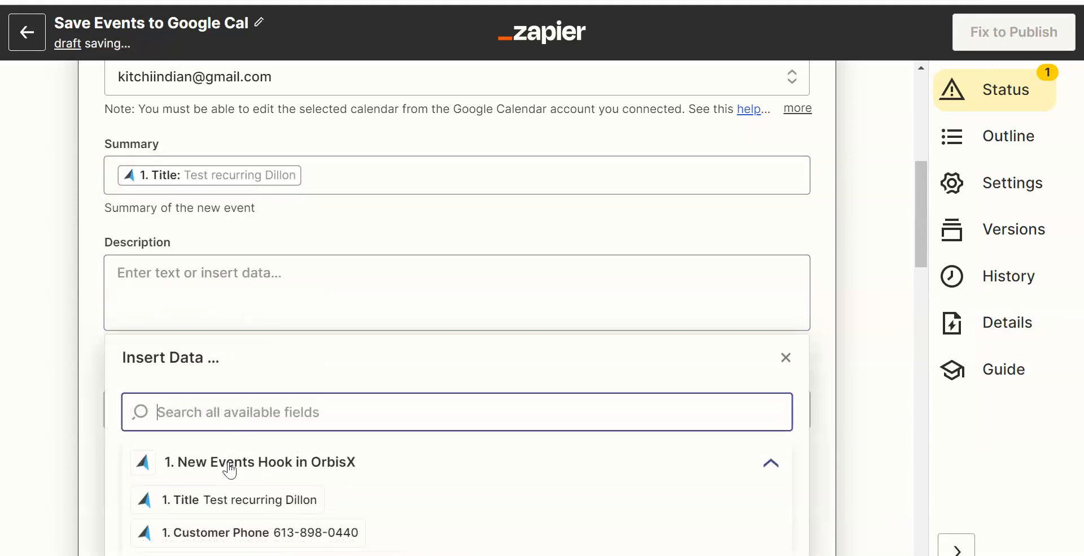
scroll(226, 461, "down", 3)
left_click(229, 462)
scroll(231, 410, "down", 2)
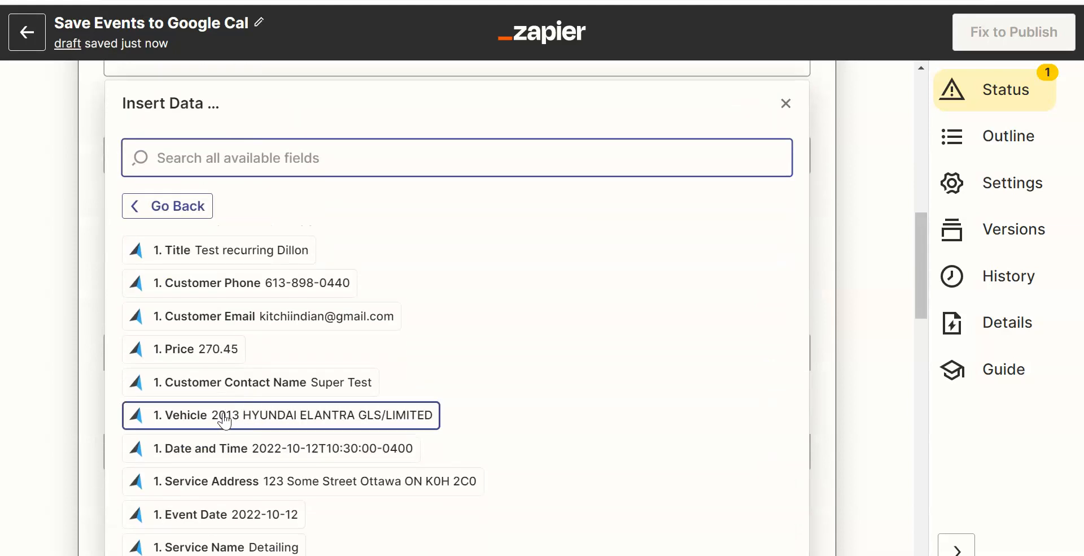
left_click(224, 419)
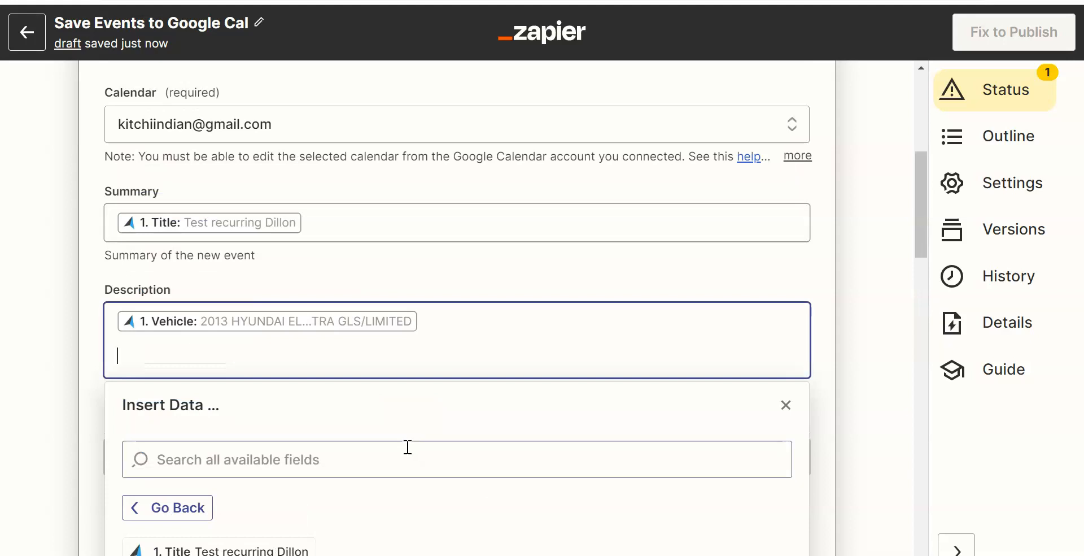
scroll(36, 357, "down", 4)
scroll(237, 383, "down", 5)
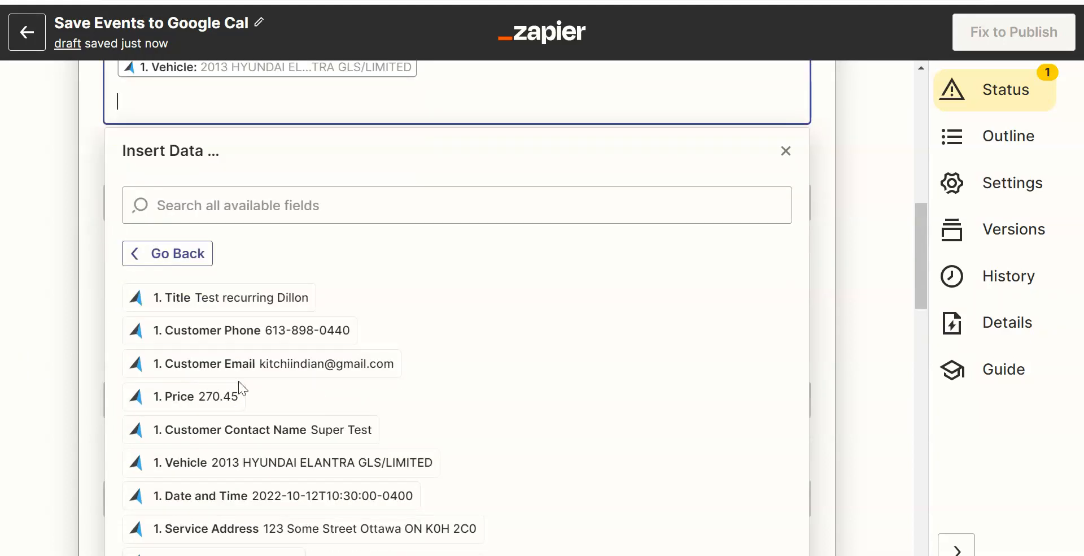
scroll(241, 395, "down", 2)
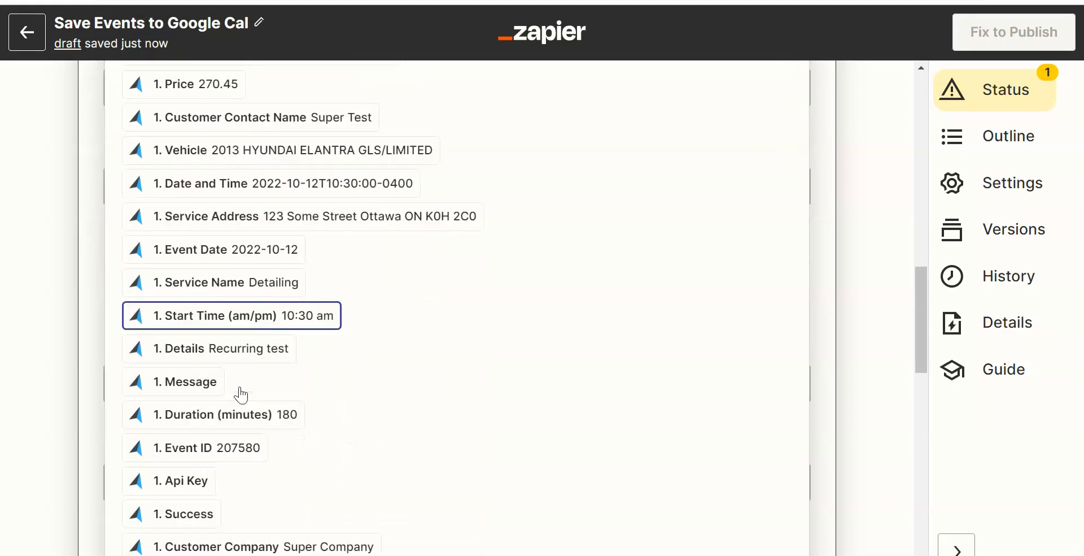
left_click(215, 325)
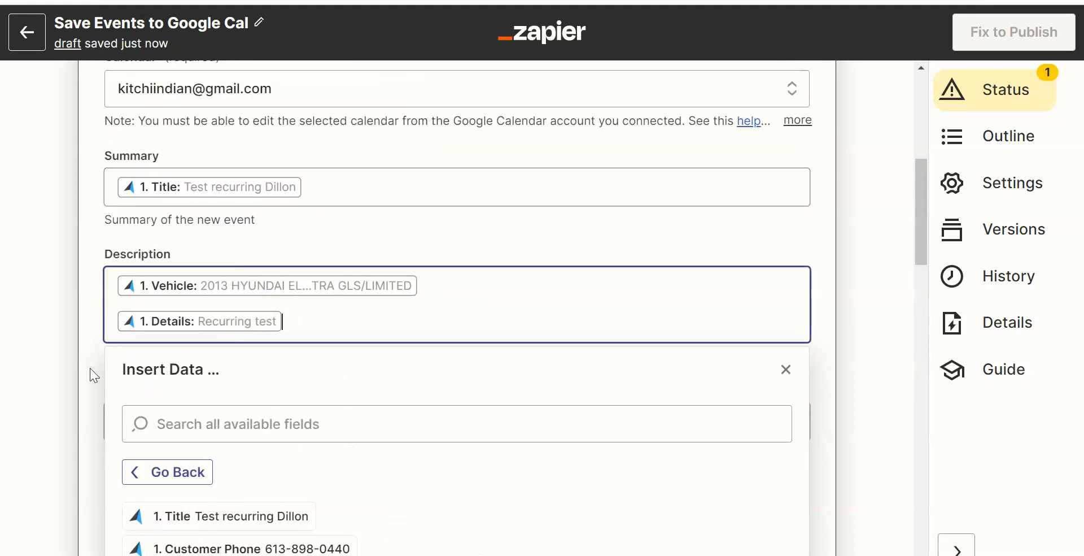
left_click(85, 389)
Map the event's Location field to the OrbisX Service Address data.
scroll(163, 328, "down", 2)
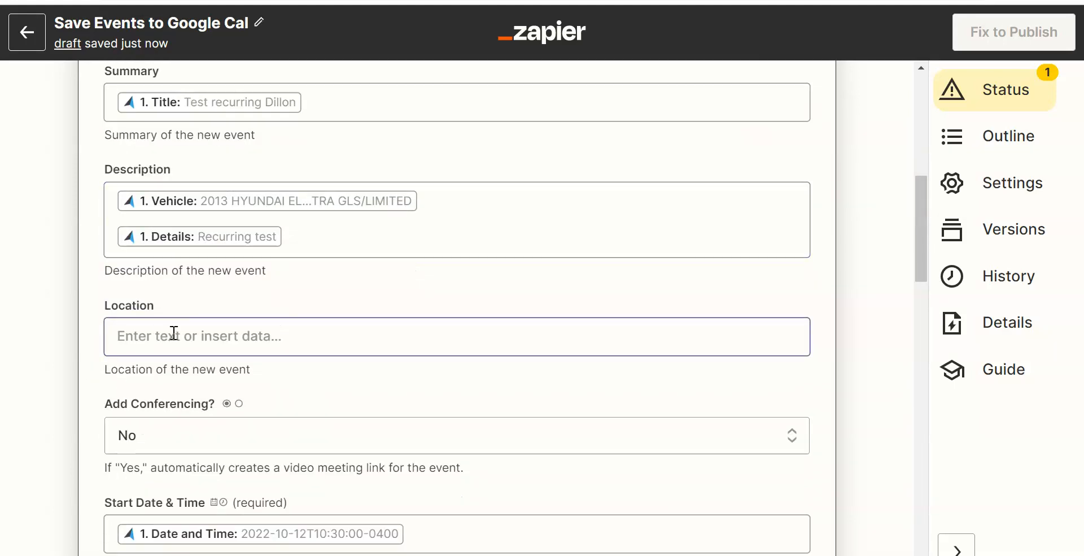
left_click(174, 334)
scroll(213, 387, "down", 4)
left_click(209, 385)
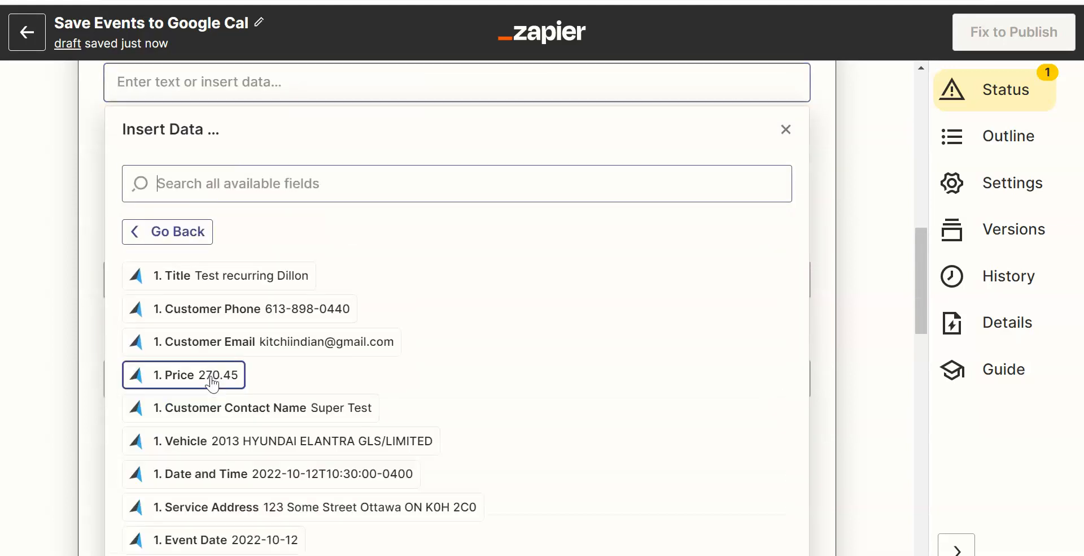
scroll(232, 378, "down", 5)
left_click(230, 327)
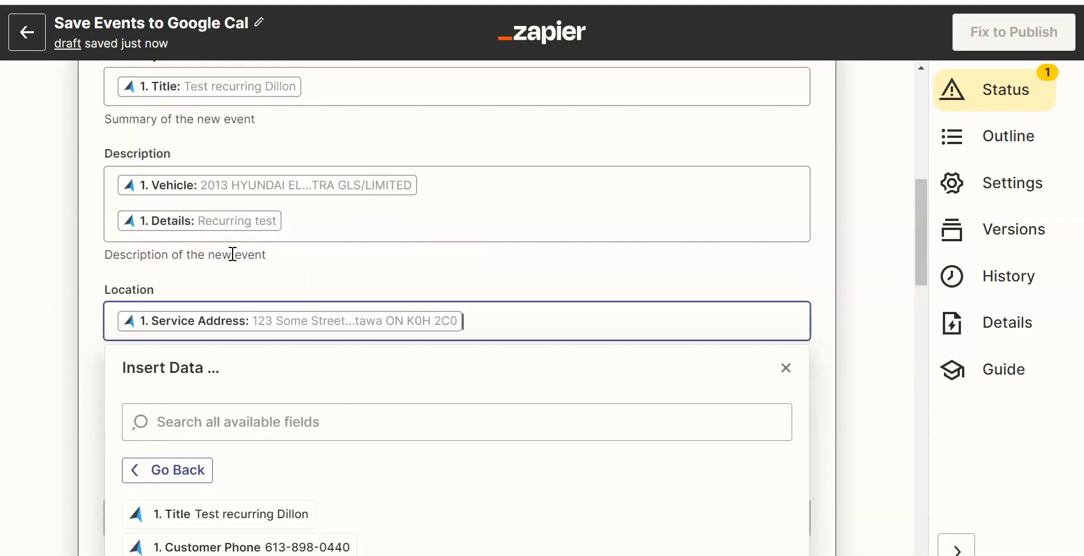
left_click(81, 377)
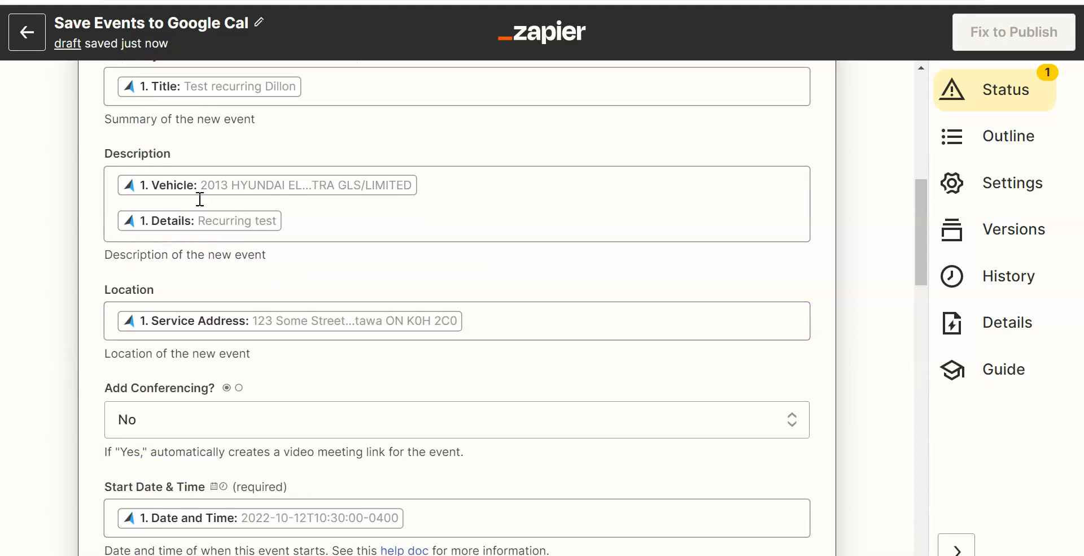
Clear the Start Date & Time field and map it to the OrbisX Date and Time data.
scroll(228, 300, "up", 5)
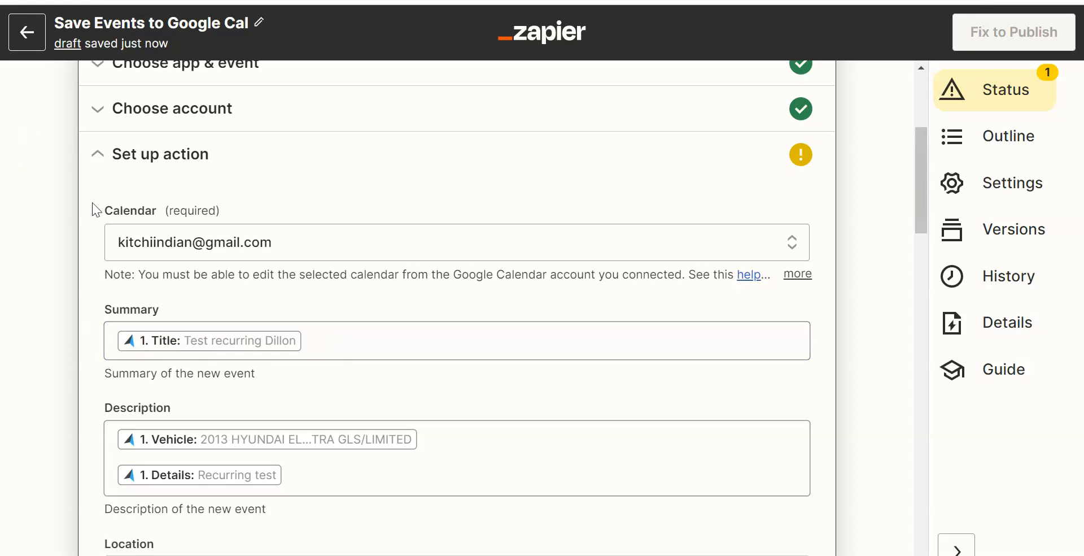
scroll(280, 266, "down", 4)
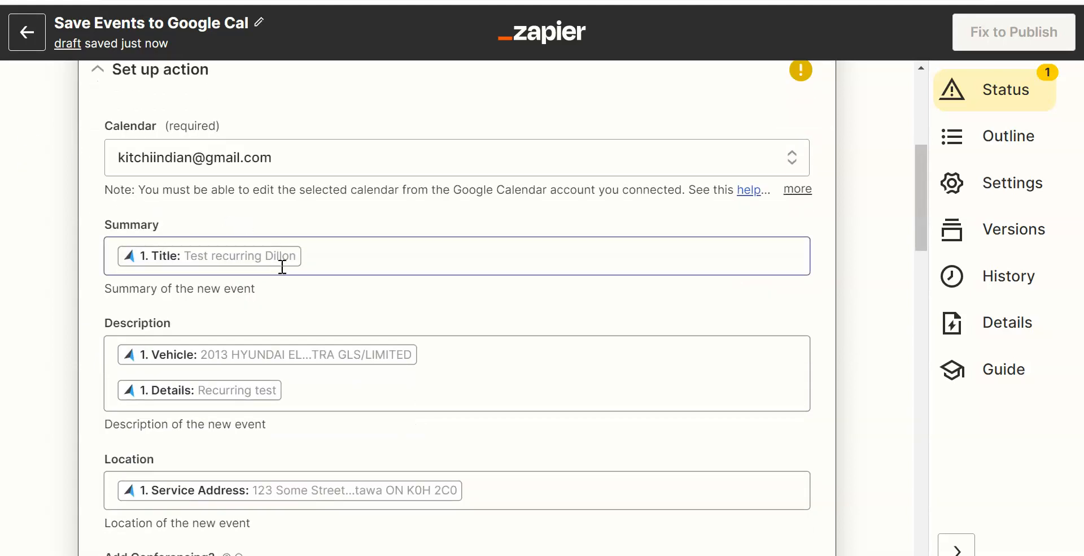
scroll(211, 311, "down", 4)
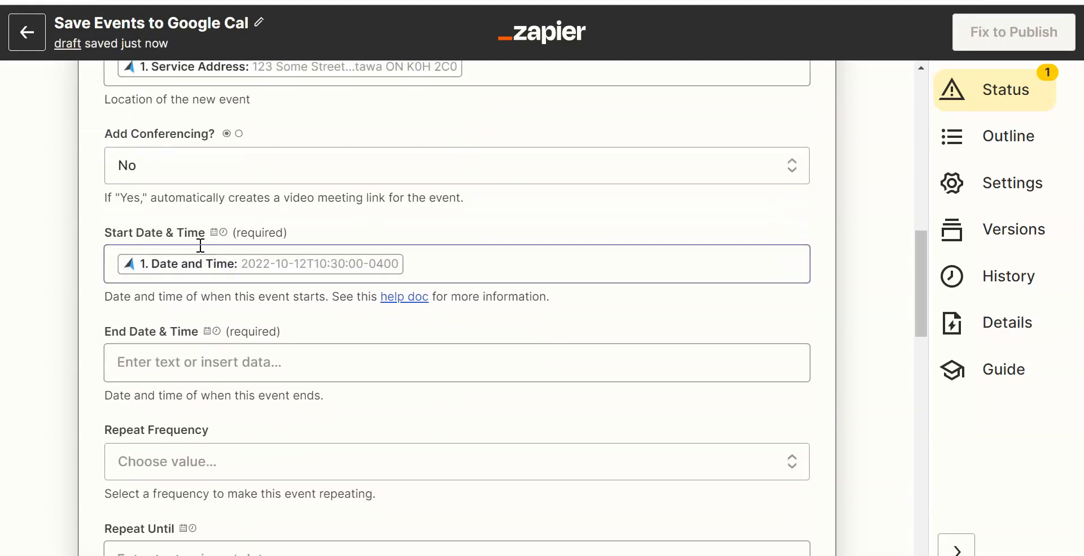
left_click(435, 265)
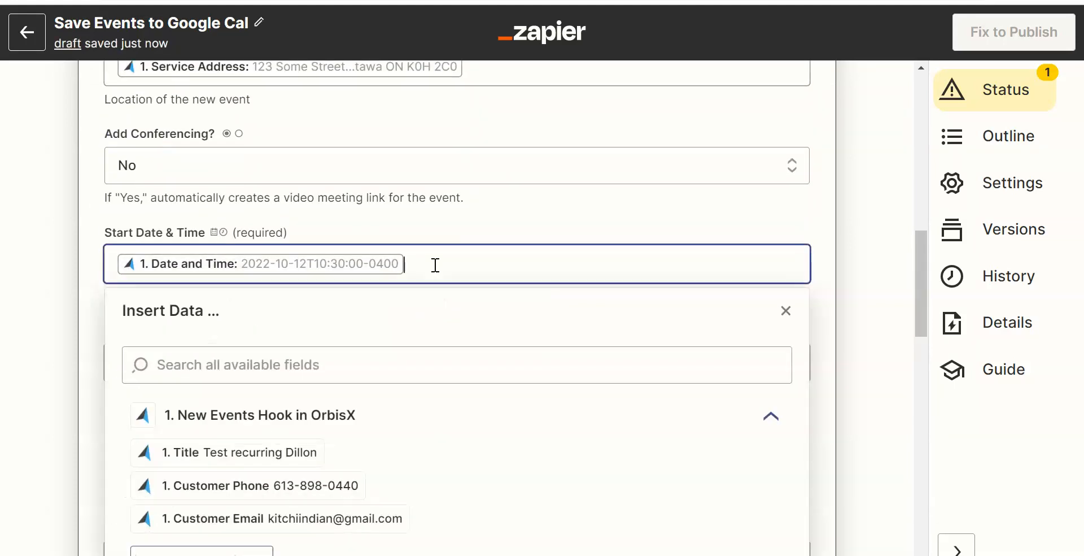
key("BackSpace")
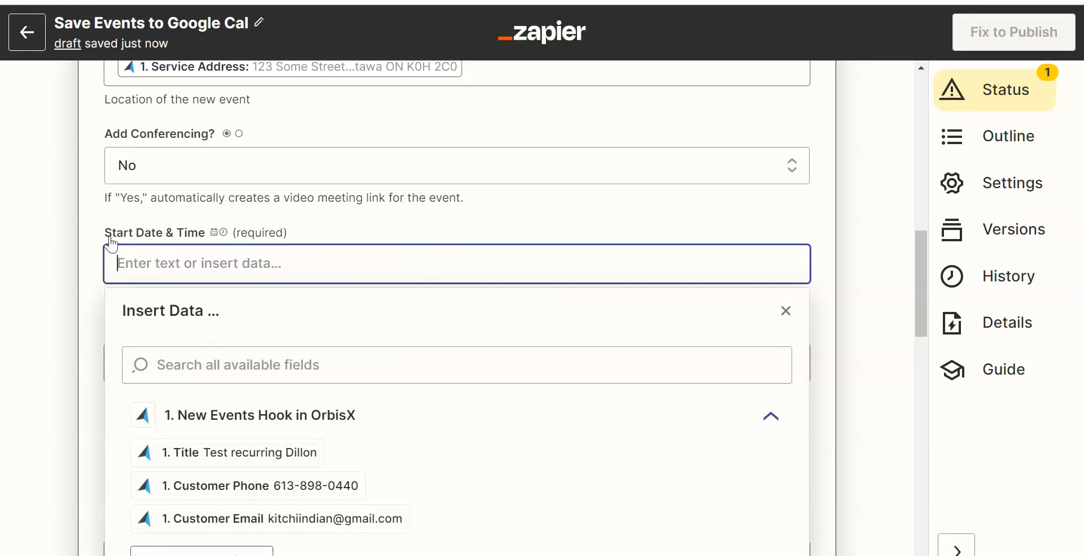
scroll(111, 240, "down", 1)
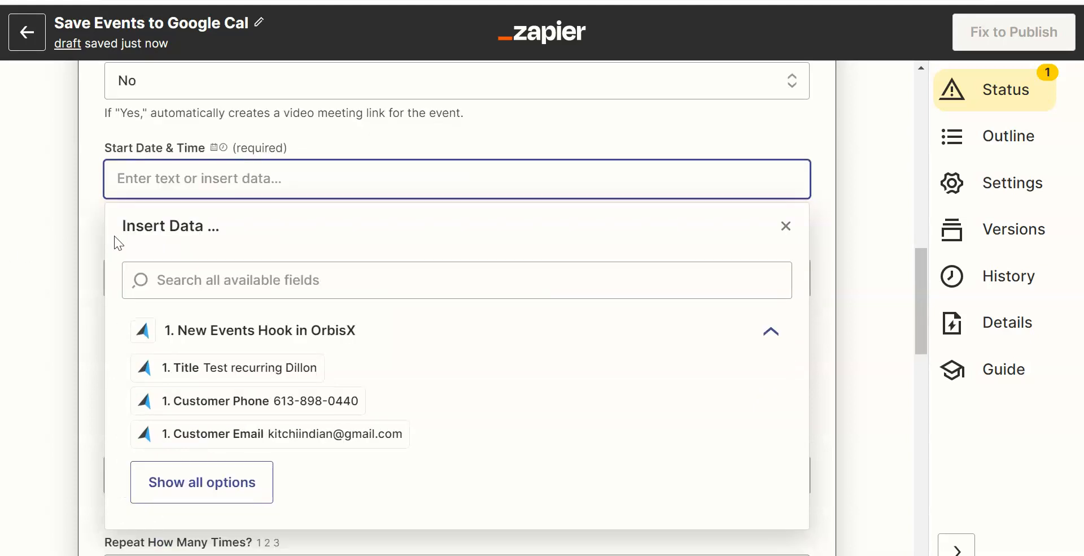
left_click(242, 480)
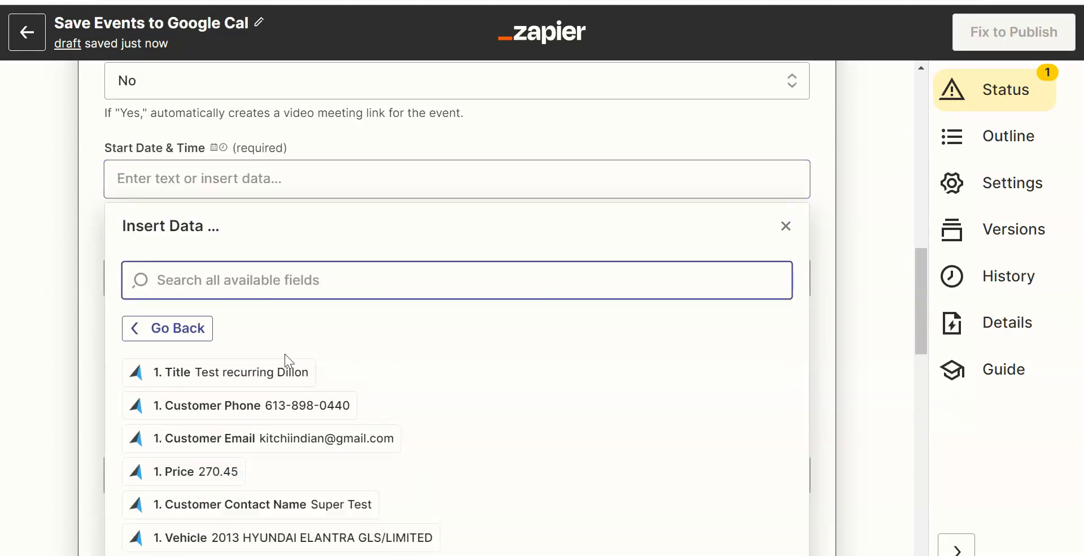
scroll(286, 351, "down", 3)
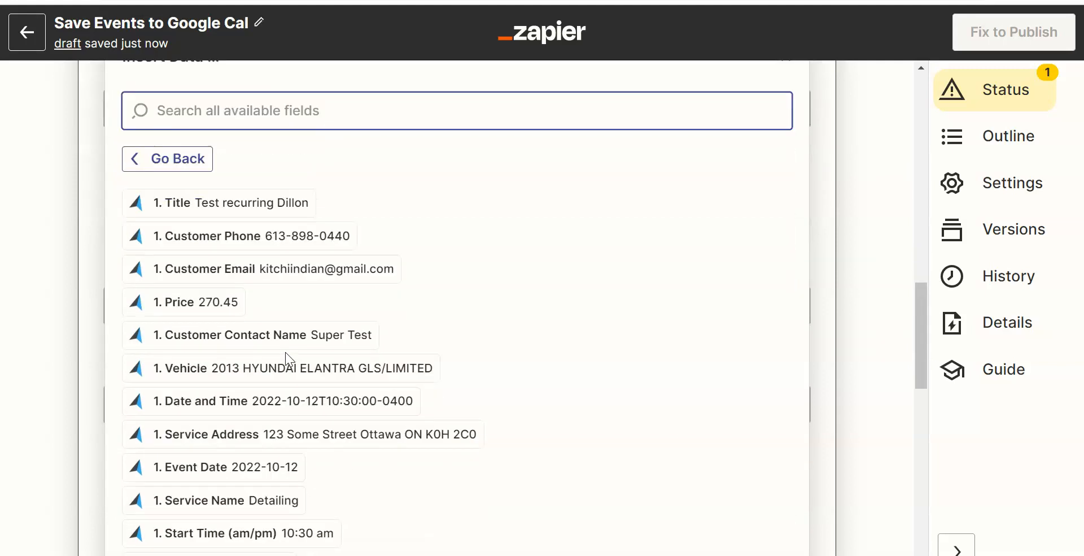
scroll(296, 346, "down", 3)
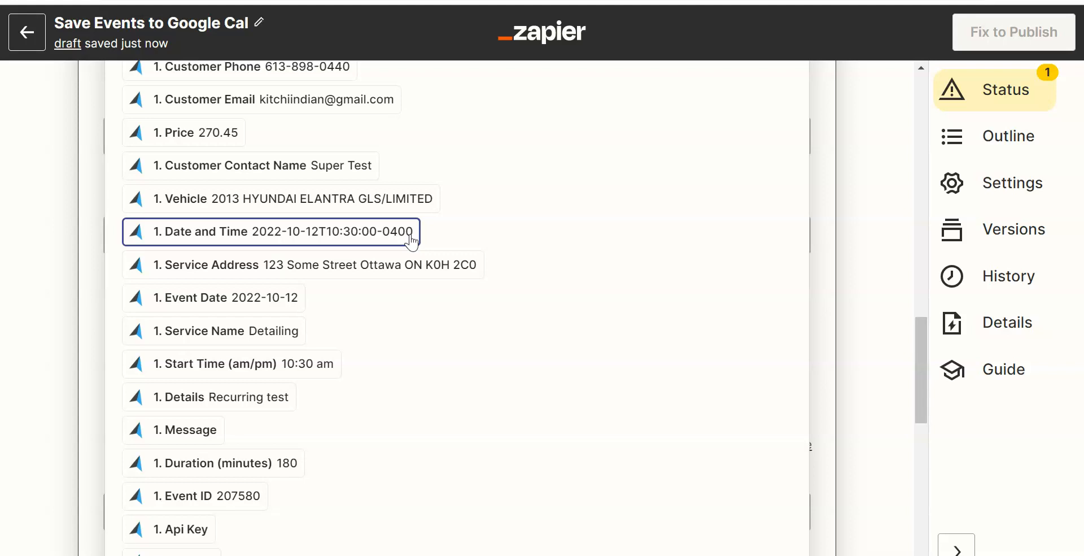
left_click(267, 240)
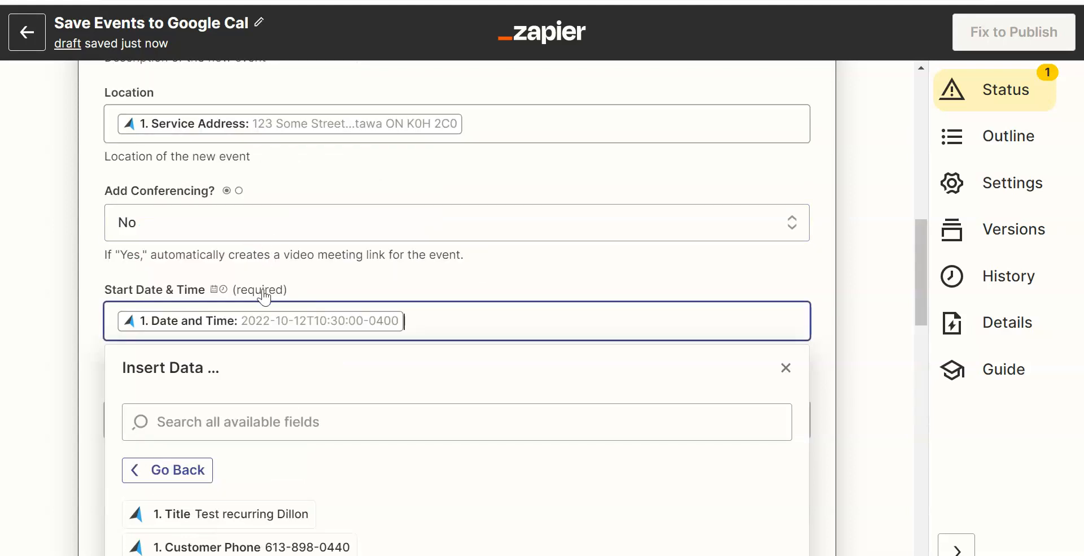
scroll(265, 295, "down", 3)
left_click(89, 226)
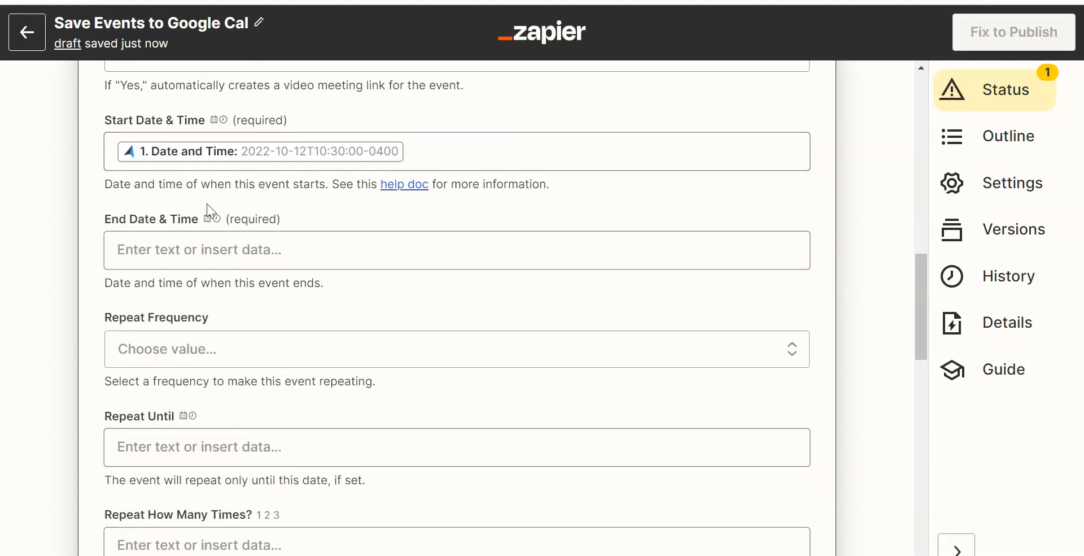
Insert the OrbisX Date and Time data into the required End Date & Time field.
scroll(207, 204, "down", 2)
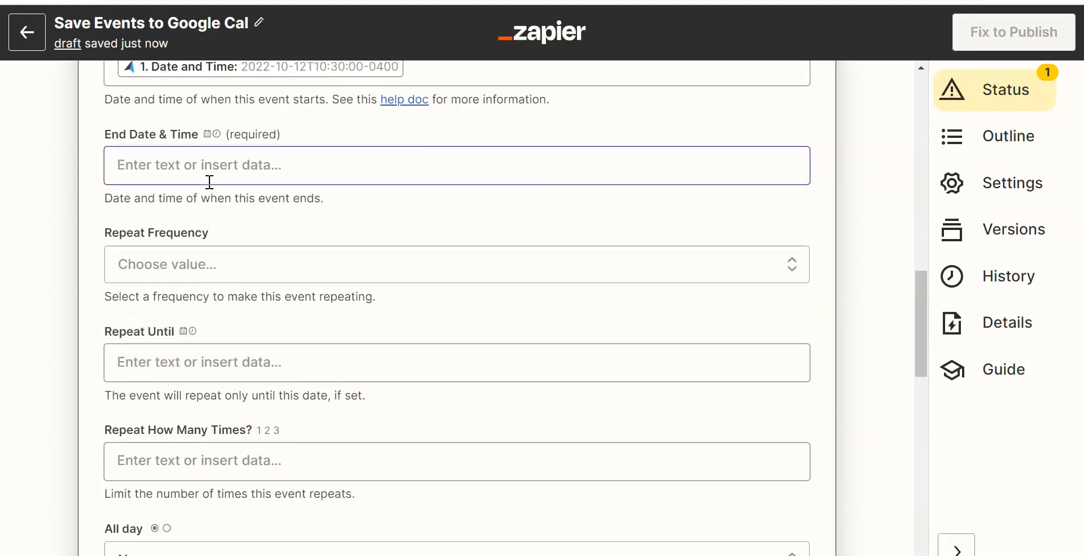
scroll(209, 181, "up", 2)
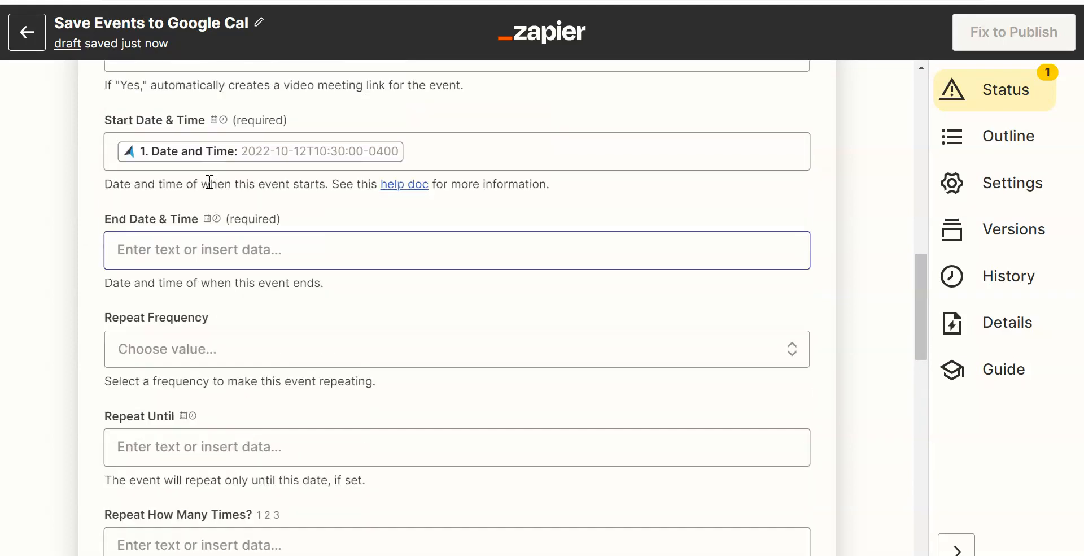
left_click(196, 252)
scroll(248, 395, "down", 2)
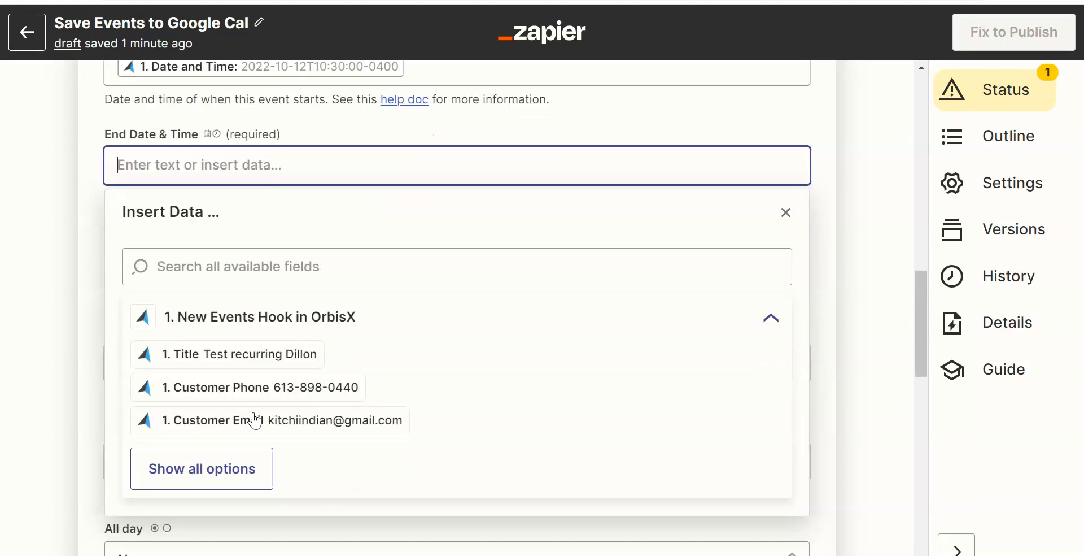
left_click(235, 476)
scroll(257, 438, "down", 2)
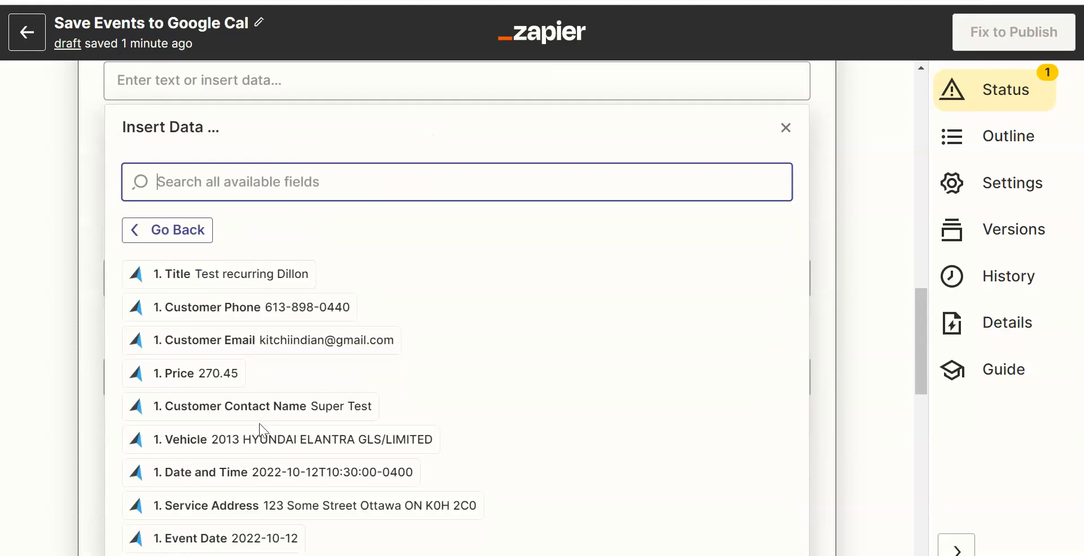
left_click(227, 473)
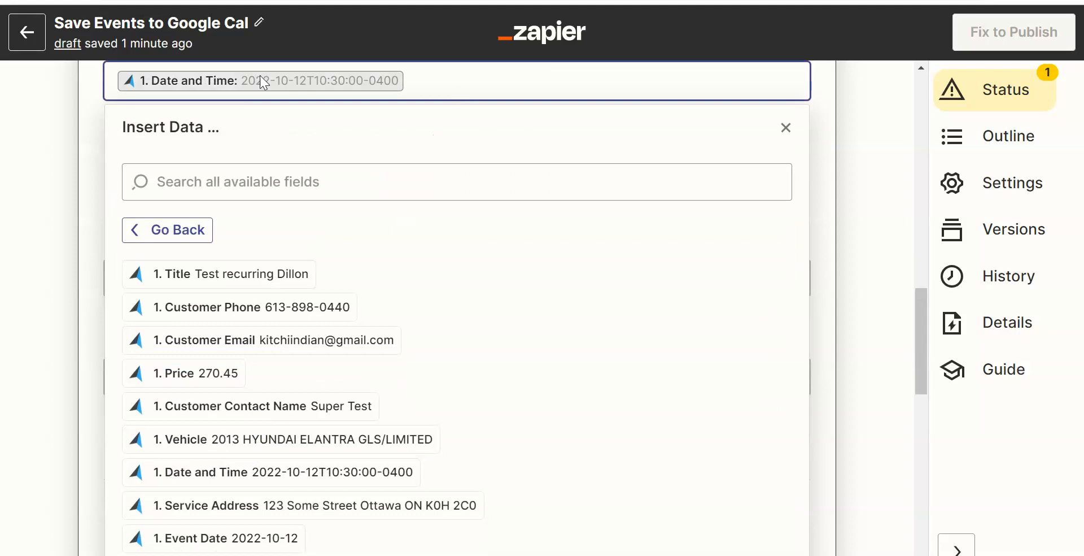
Extend the End Date & Time field with a plus sign followed by the OrbisX Duration (minutes) data.
left_click(91, 157)
left_click(440, 176)
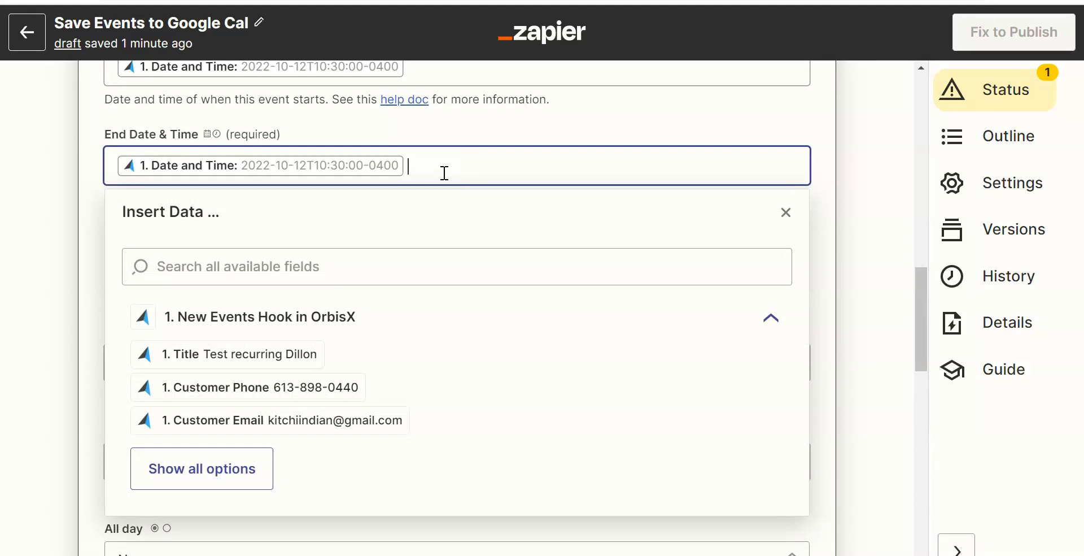
type("+")
left_click(192, 474)
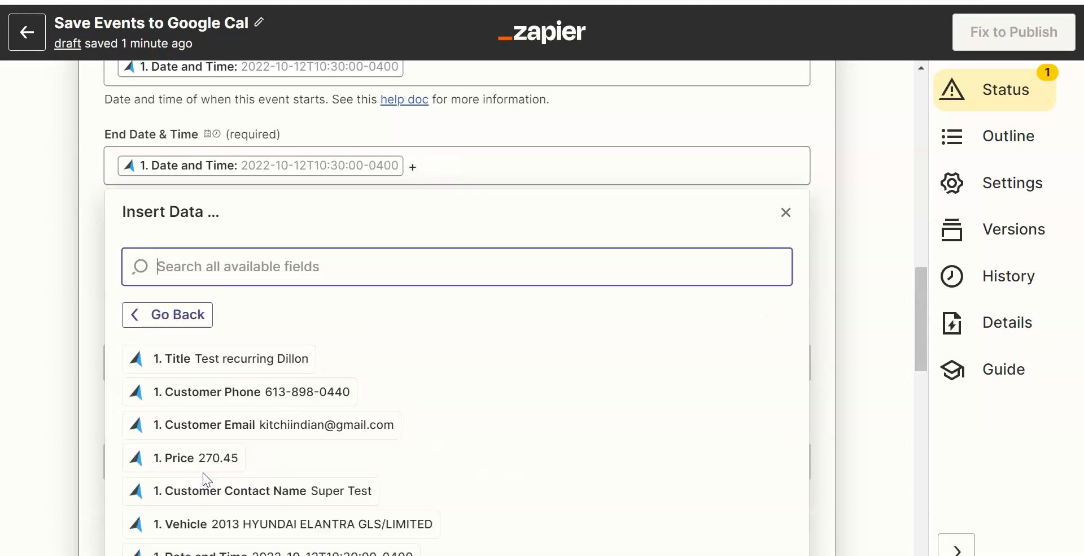
scroll(230, 432, "down", 4)
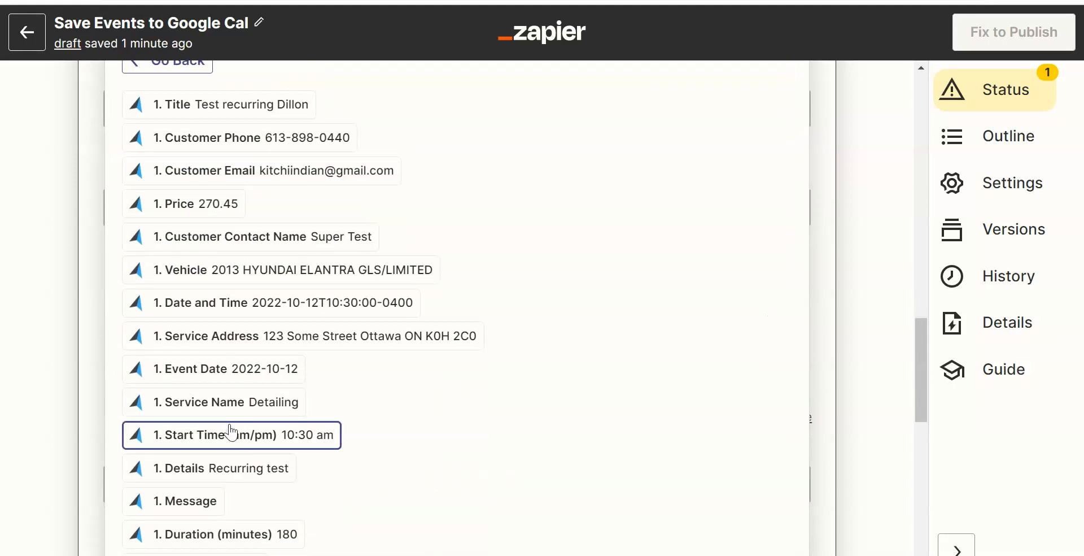
scroll(230, 432, "down", 2)
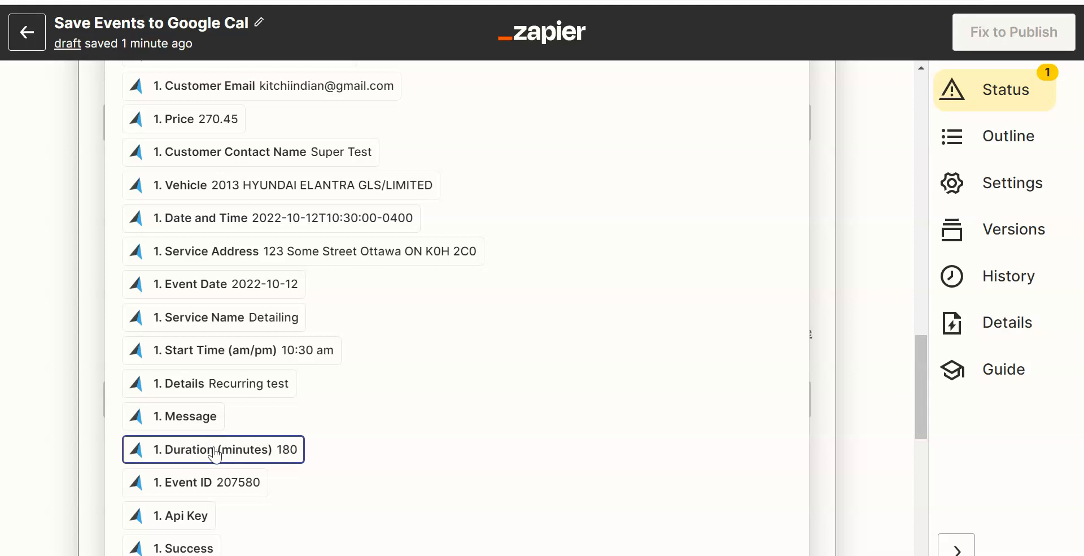
left_click(278, 457)
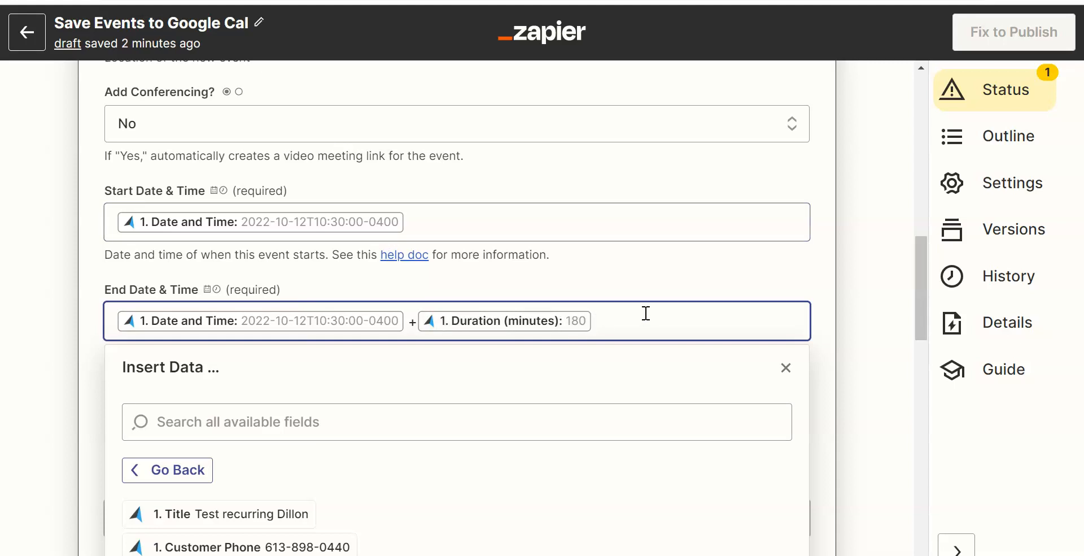
Append the unit "m" directly after the Duration (minutes) data in End Date & Time, with no space between them.
type("m")
key("Left")
key("BackSpace")
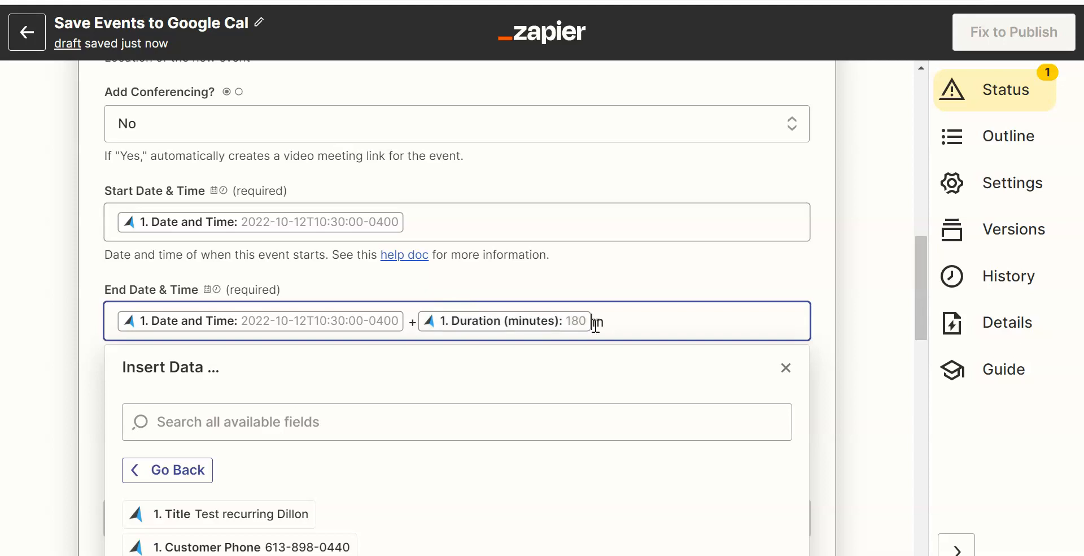
left_click(91, 369)
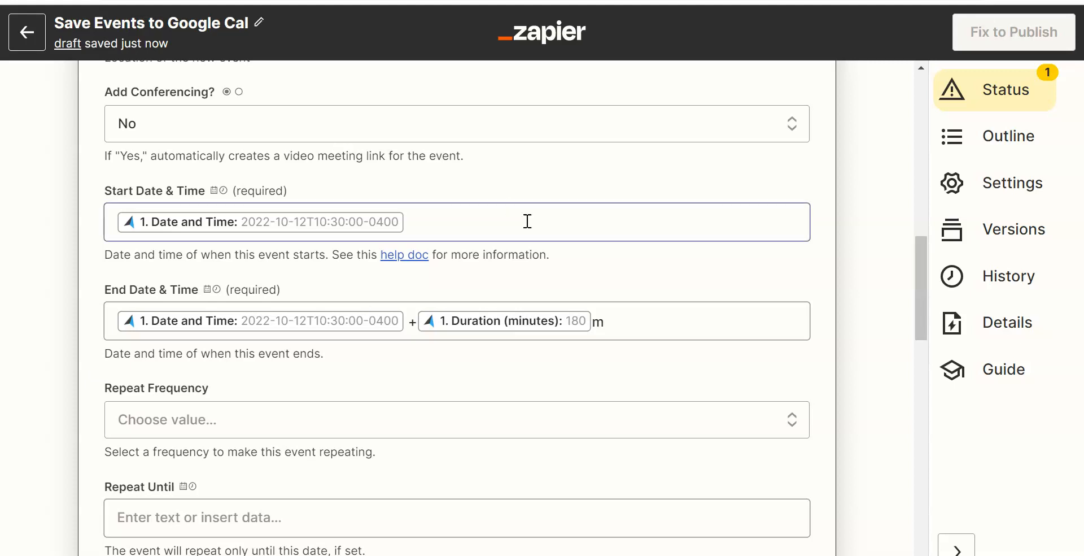
Complete the action setup, leaving the remaining optional fields empty, and send a test event to Google Calendar for review.
scroll(281, 289, "down", 3)
scroll(283, 285, "down", 12)
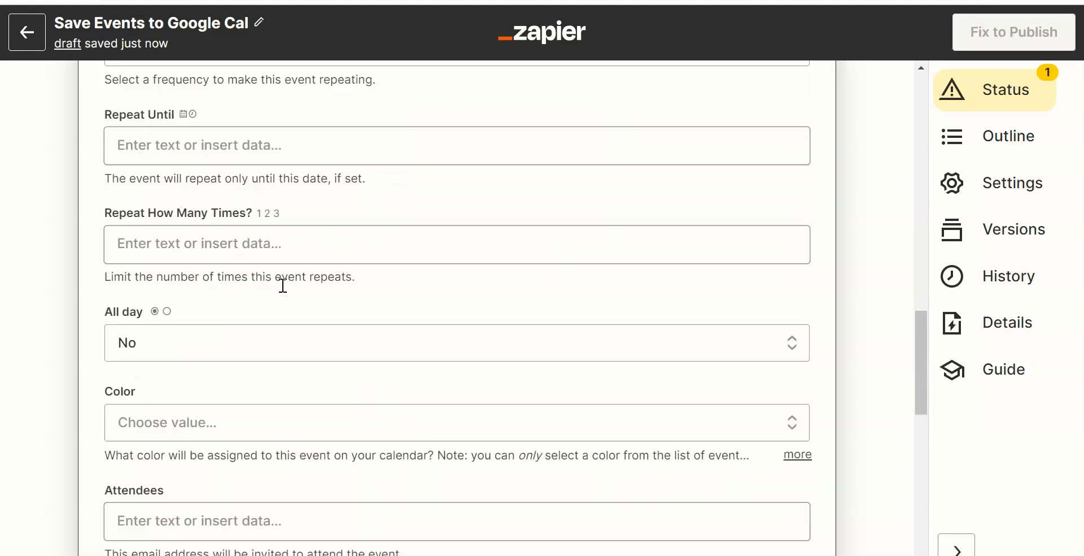
scroll(283, 286, "down", 2)
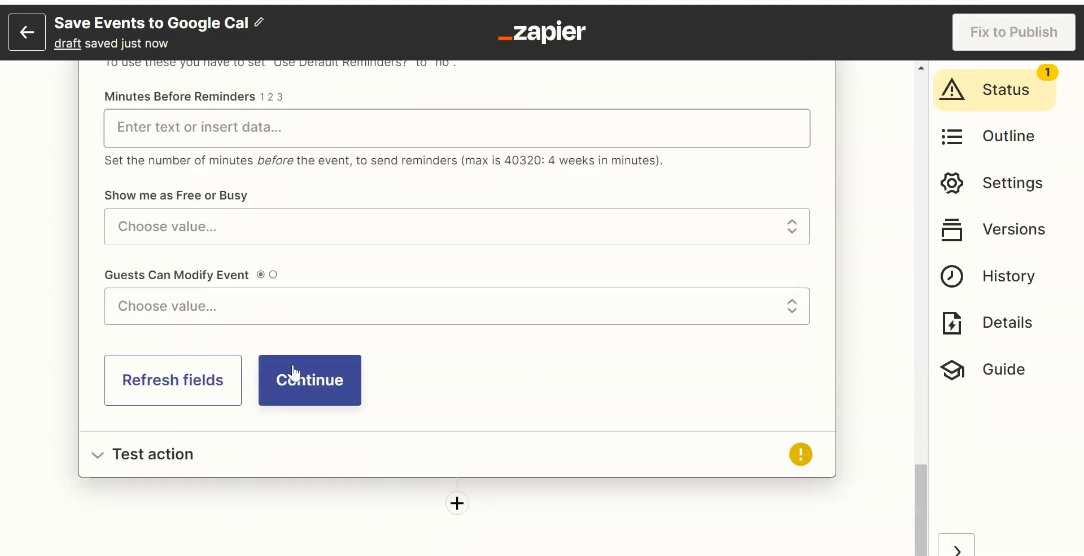
left_click(288, 379)
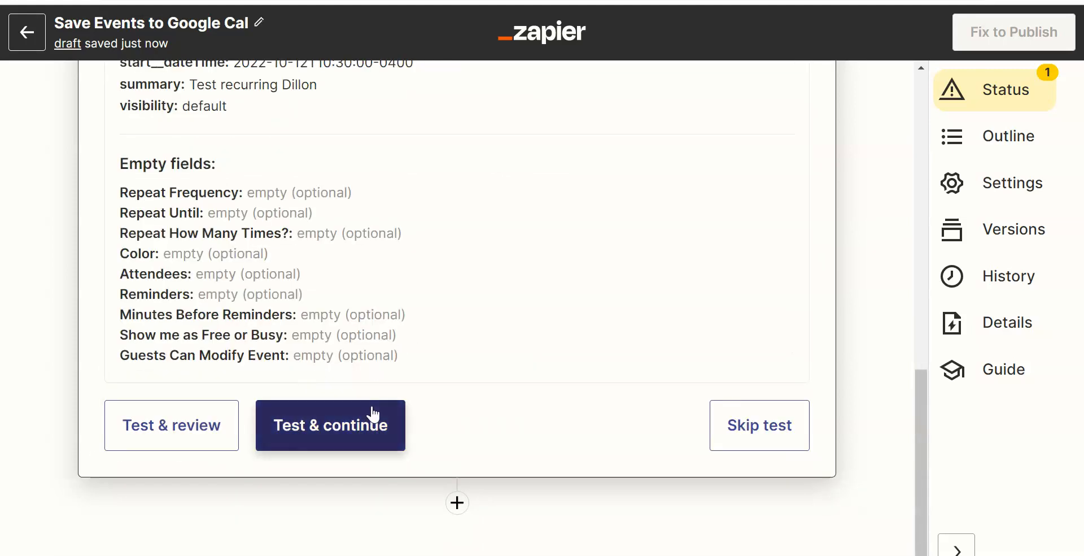
scroll(361, 417, "up", 2)
scroll(257, 445, "down", 2)
left_click(169, 435)
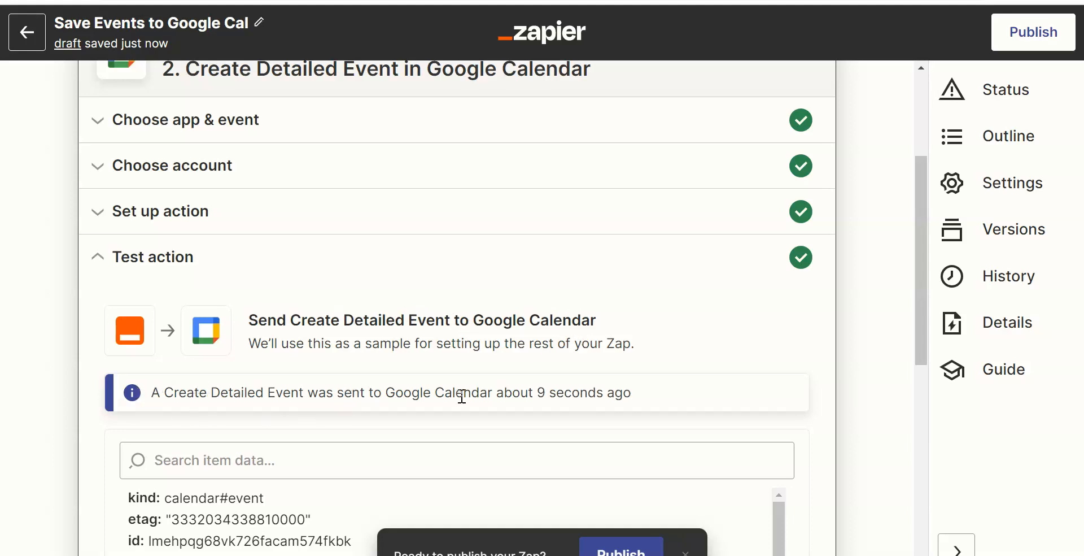
Examine the returned test event data, checking its status, start and end date-times, and duration.
scroll(484, 384, "down", 6)
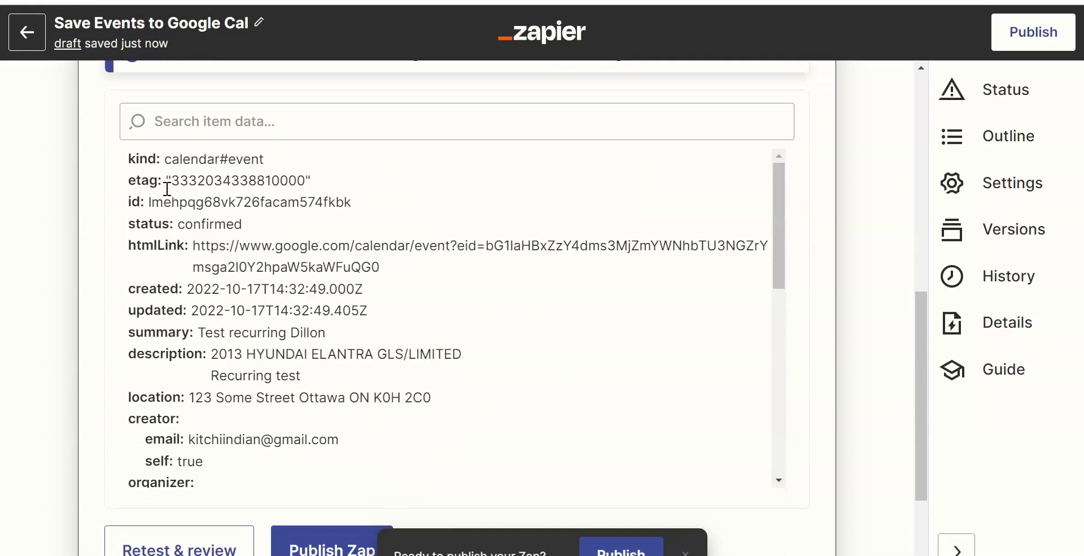
double_click(183, 223)
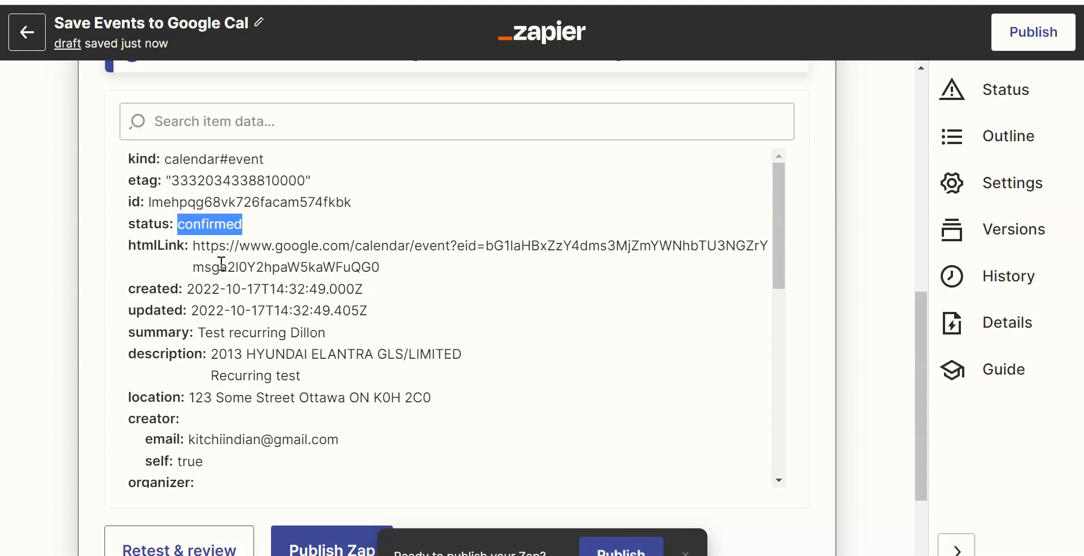
scroll(266, 284, "down", 6)
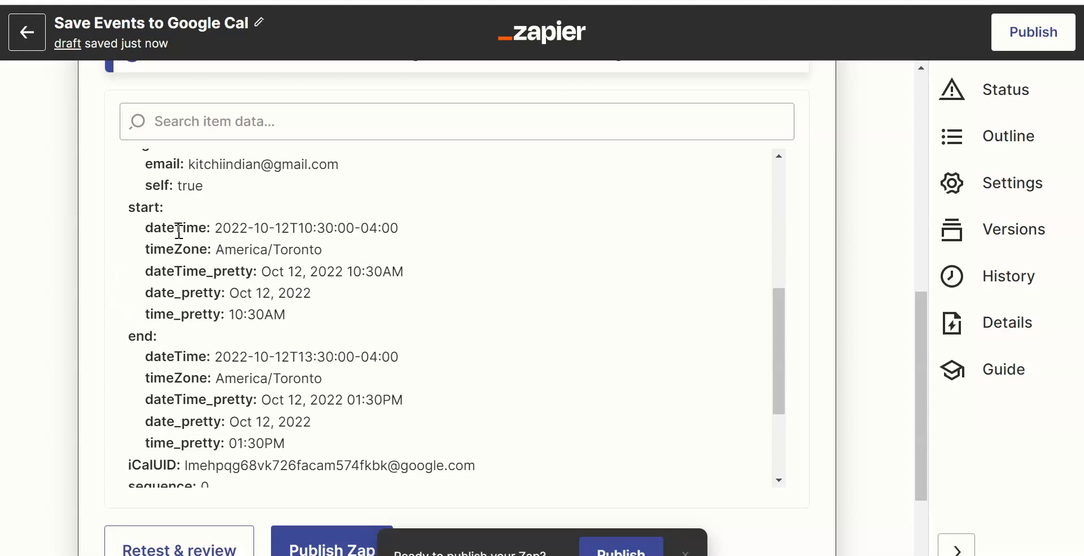
left_click_drag(216, 228, 427, 238)
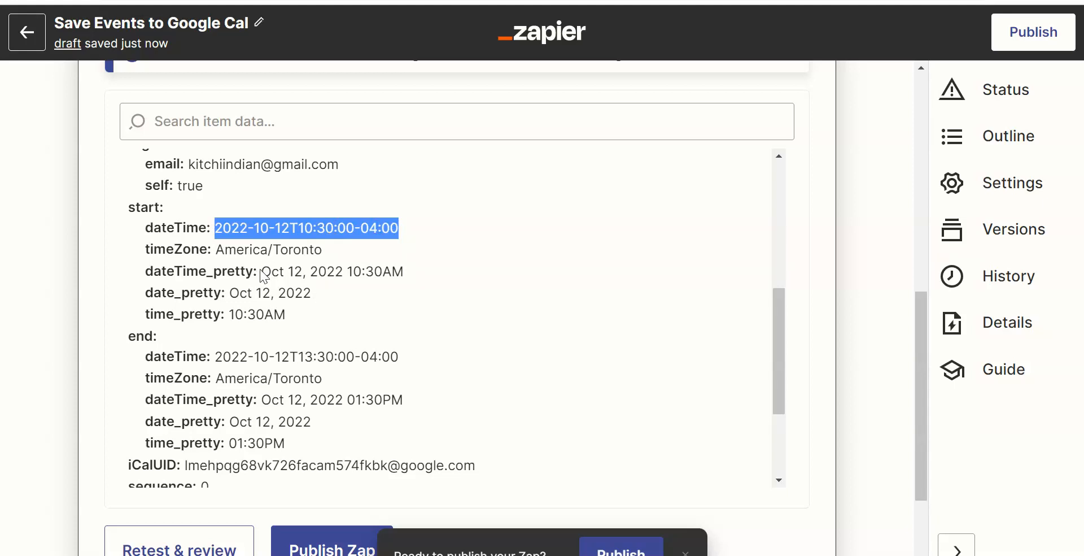
left_click_drag(271, 272, 443, 280)
left_click(313, 276)
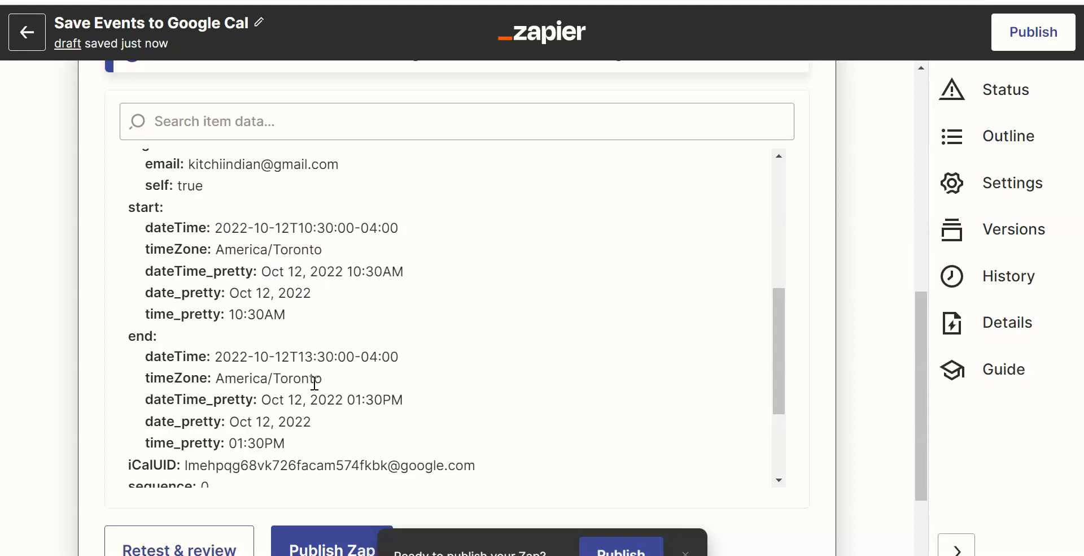
left_click_drag(223, 356, 384, 360)
left_click(300, 357)
scroll(368, 397, "down", 2)
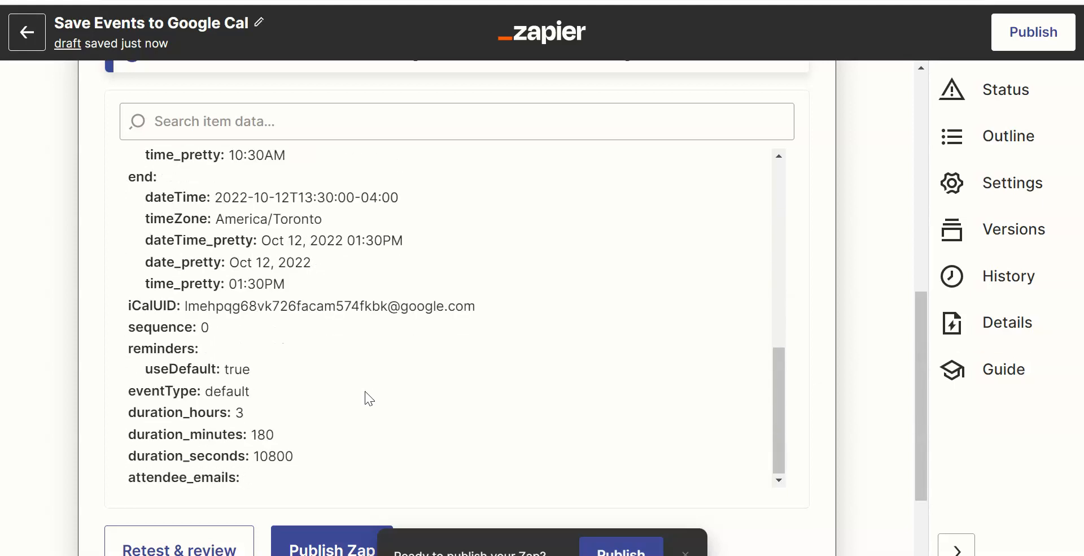
scroll(368, 397, "up", 6)
scroll(367, 389, "up", 2)
scroll(367, 387, "up", 3)
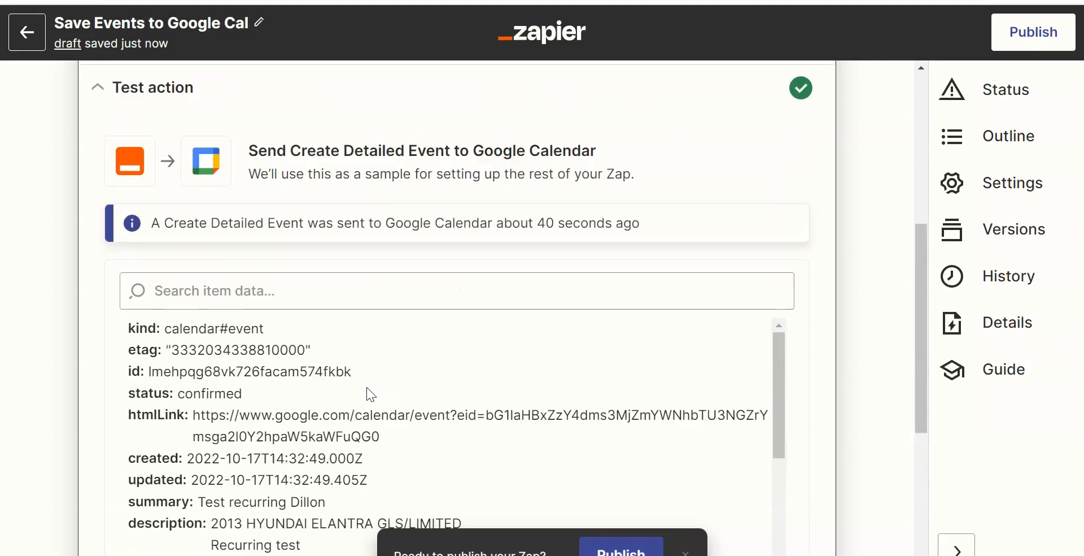
scroll(425, 358, "up", 3)
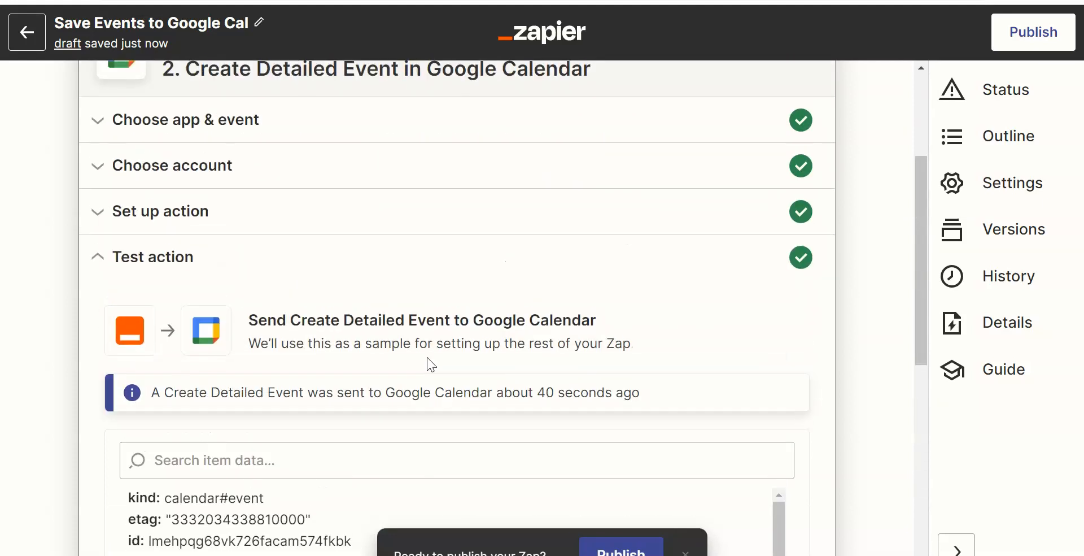
scroll(427, 357, "up", 3)
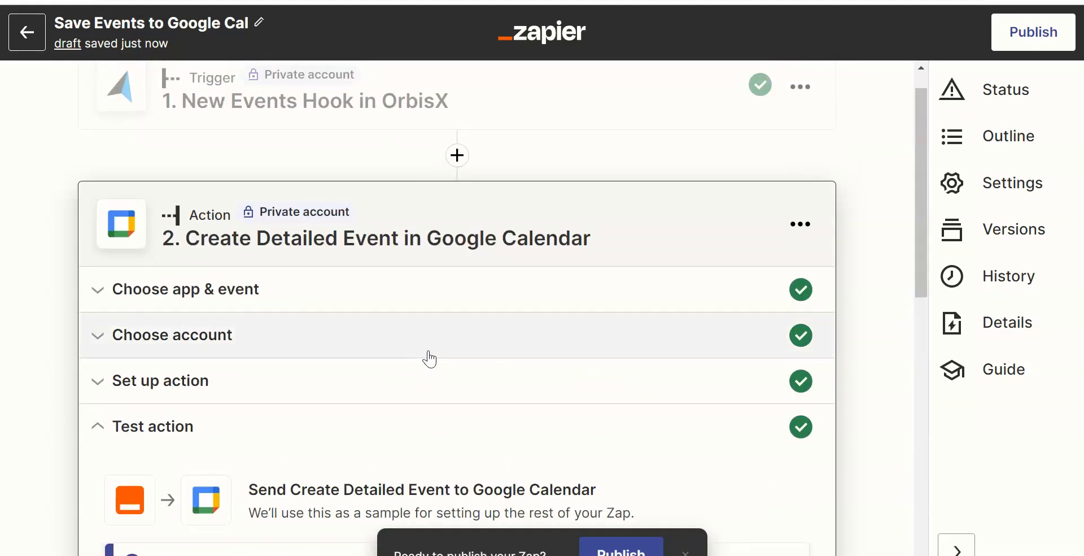